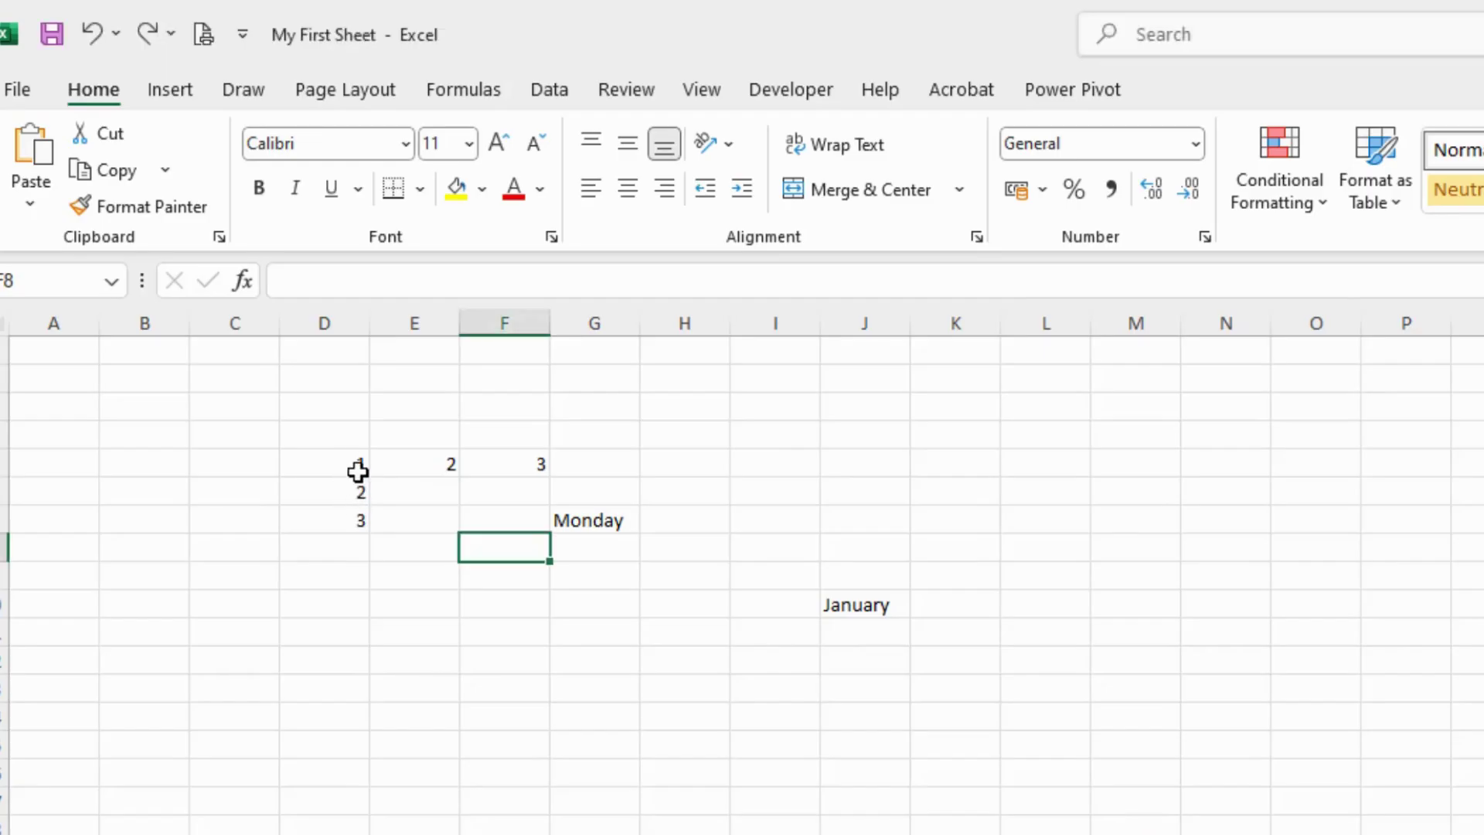
Extend the number series from D5:D7 down column D and the series from D5:F5 across row 5 to K5
{"action": "left_click_drag", "start_coordinate": [358, 471], "coordinate": [375, 535]}
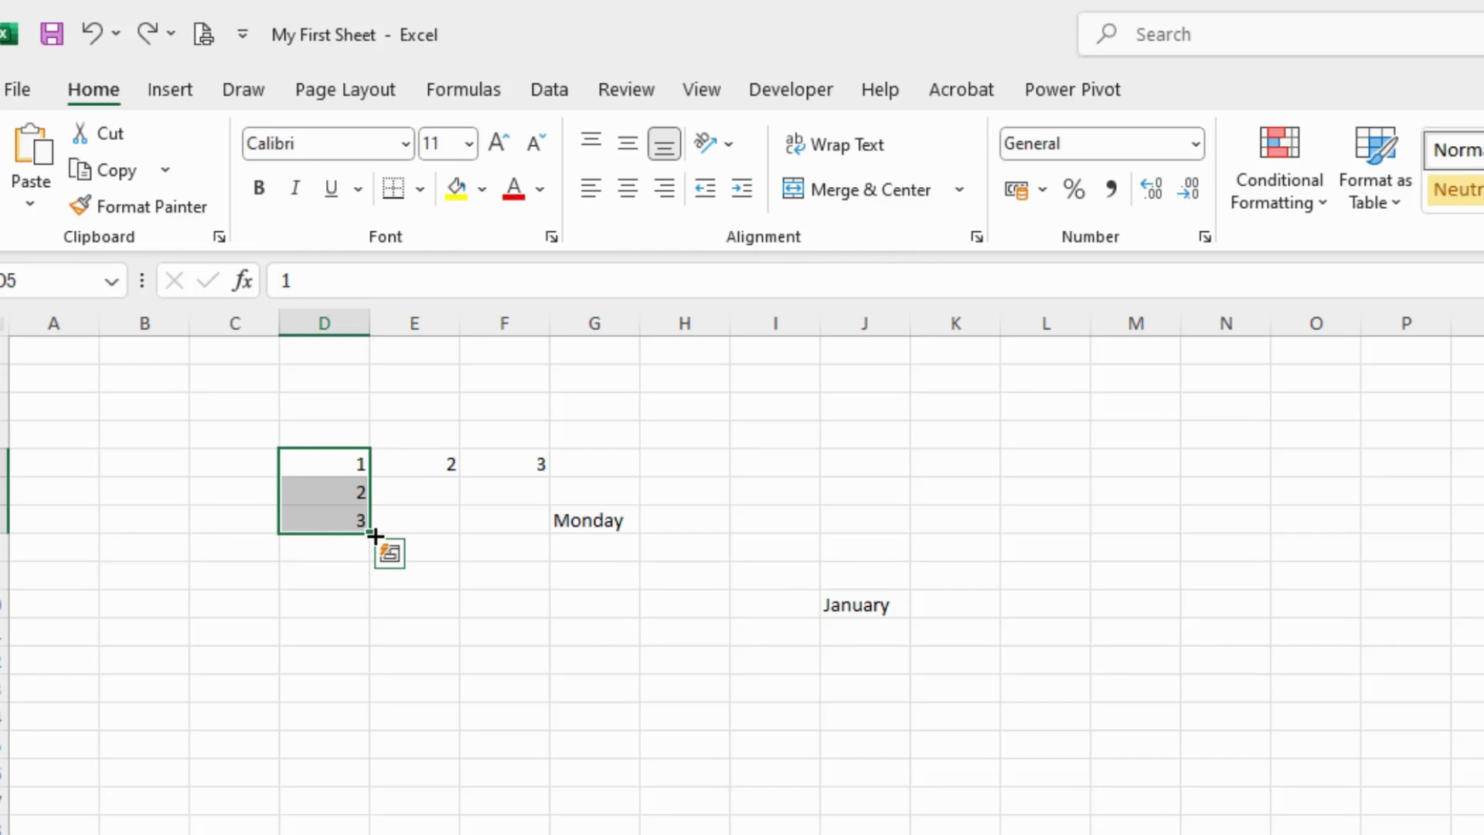
{"action": "left_click_drag", "start_coordinate": [374, 535], "coordinate": [375, 834]}
{"action": "left_click_drag", "start_coordinate": [348, 463], "coordinate": [964, 470]}
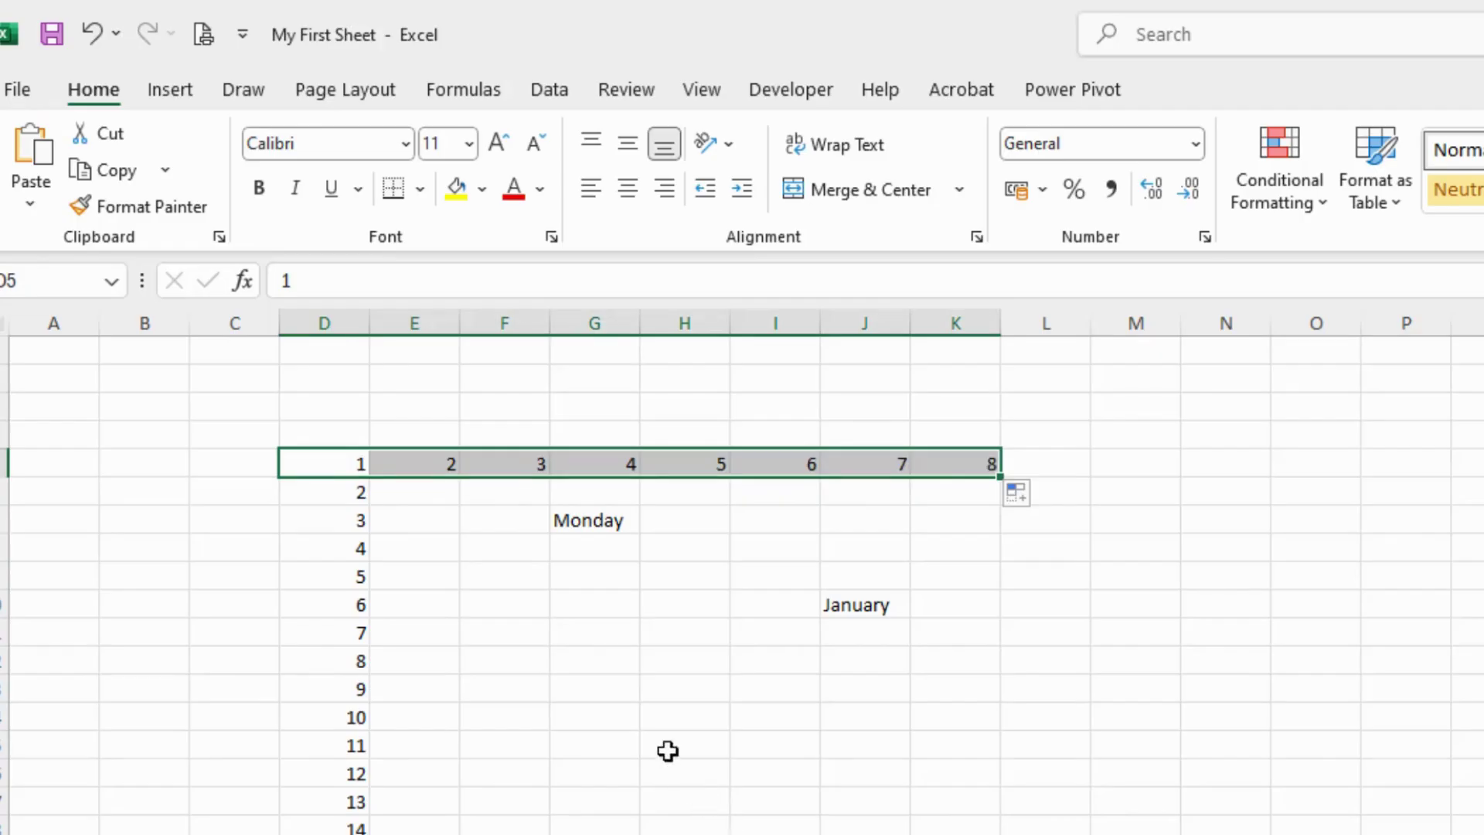
Autofill the weekdays from Monday in G7 down to G16 and across row 7 to M7
{"action": "left_click", "coordinate": [606, 520]}
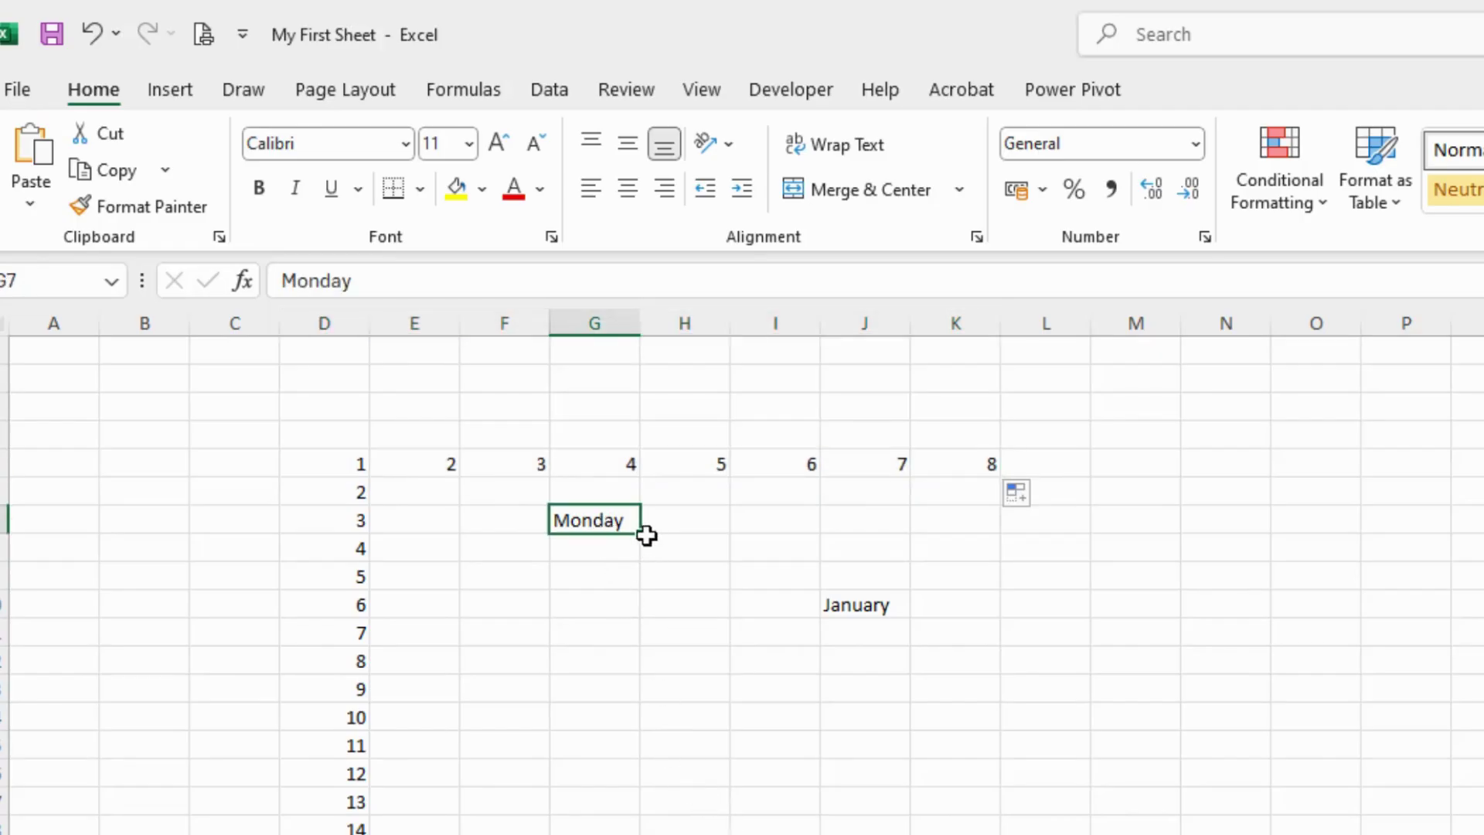
{"action": "left_click_drag", "start_coordinate": [646, 535], "coordinate": [645, 801]}
{"action": "left_click", "coordinate": [619, 520]}
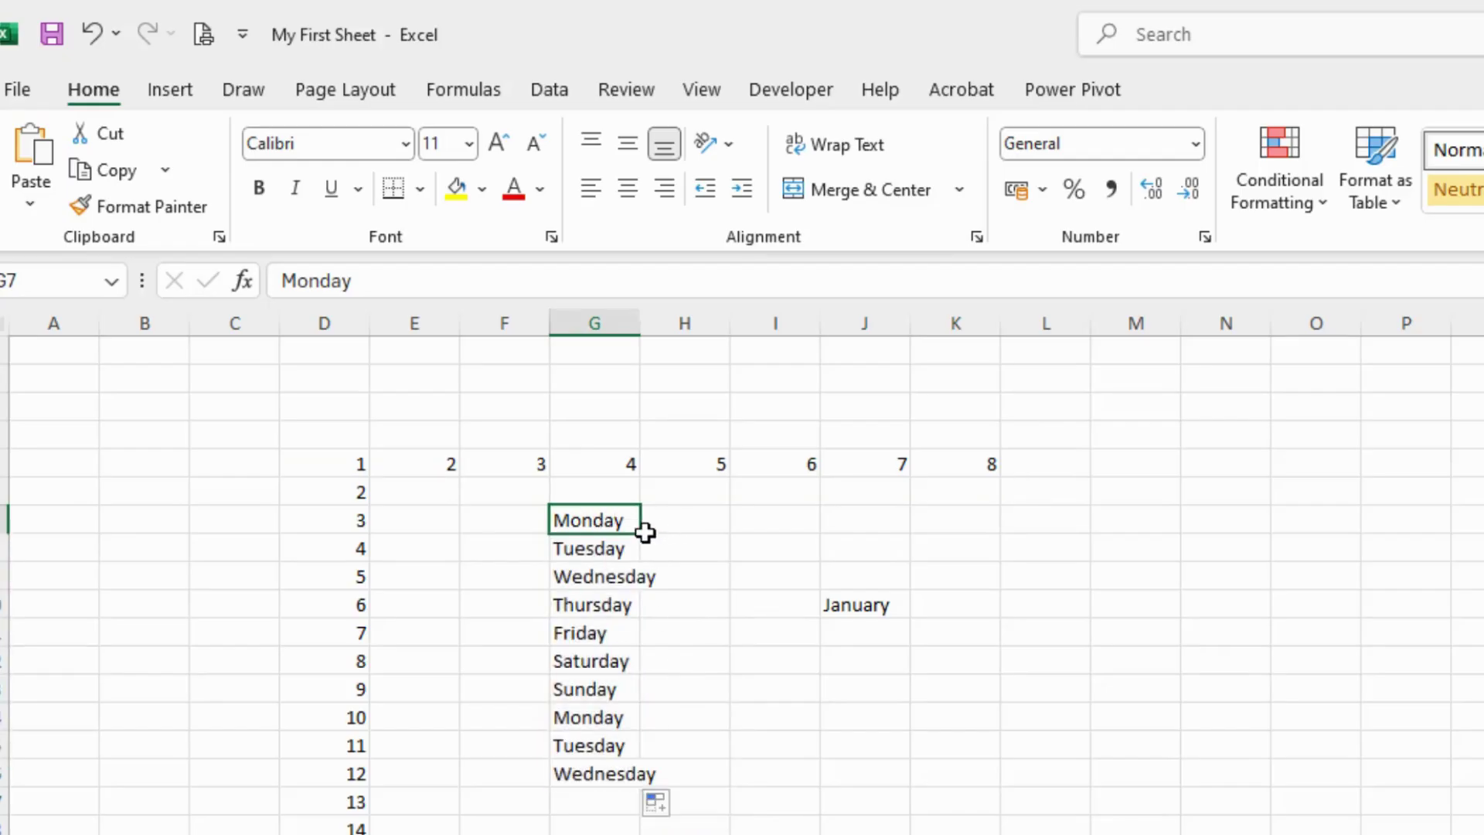
{"action": "left_click_drag", "start_coordinate": [646, 532], "coordinate": [1175, 530]}
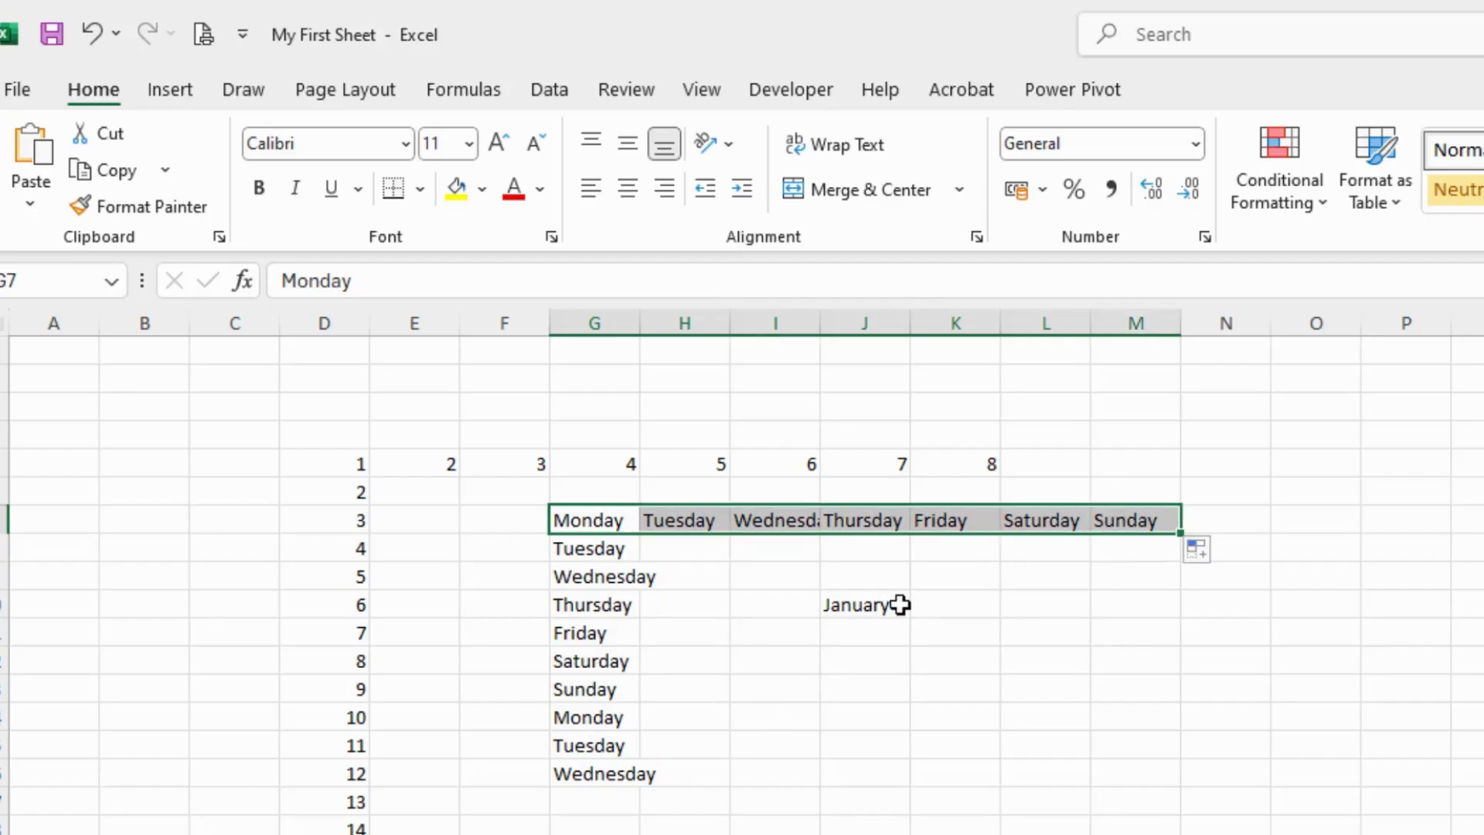
Autofill the months from January in J10 down column J and across row 10
{"action": "left_click", "coordinate": [875, 607]}
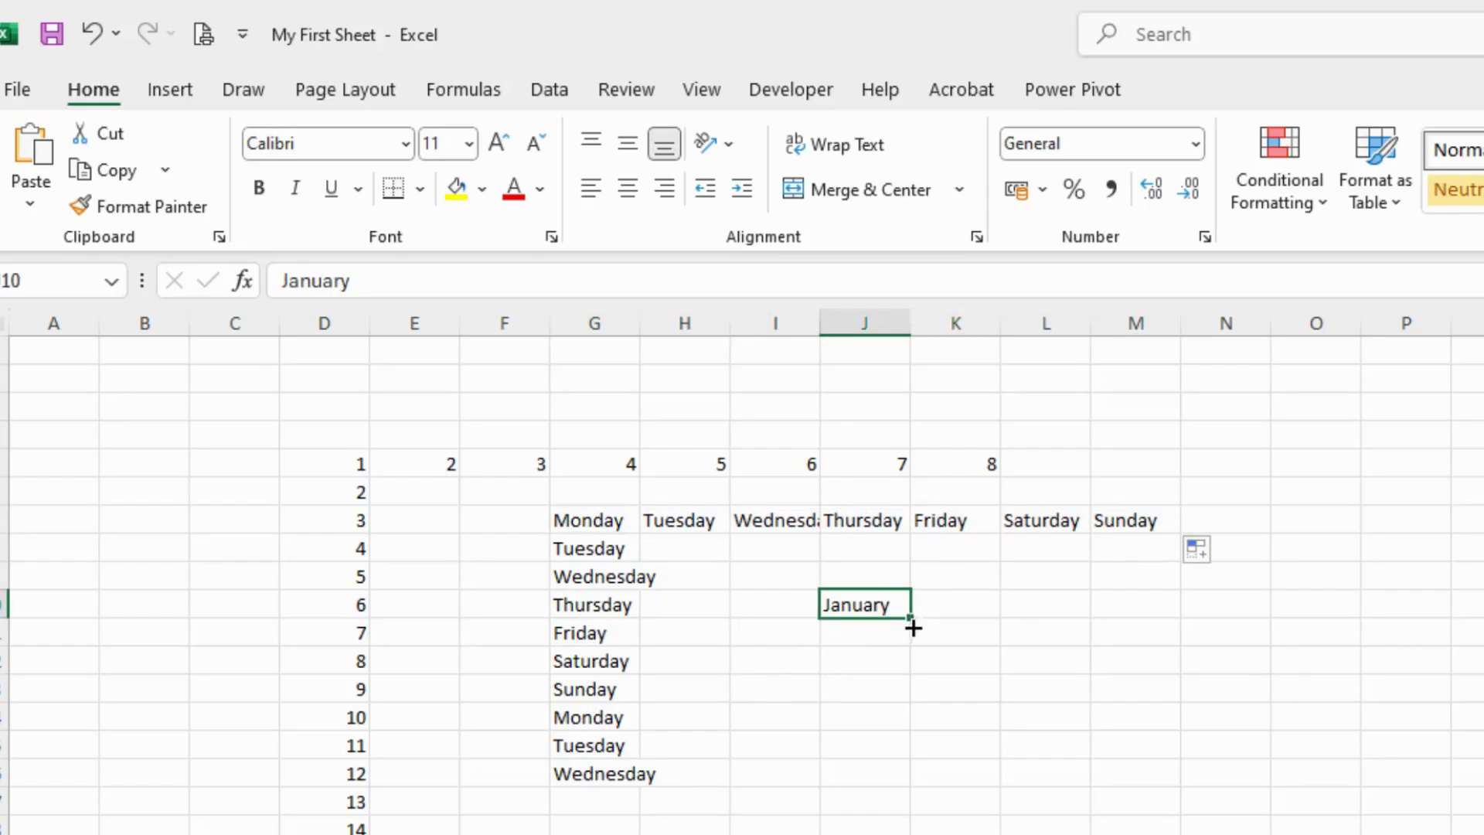
{"action": "left_click_drag", "start_coordinate": [912, 628], "coordinate": [914, 830]}
{"action": "left_click", "coordinate": [904, 601]}
{"action": "left_click_drag", "start_coordinate": [911, 617], "coordinate": [1483, 618]}
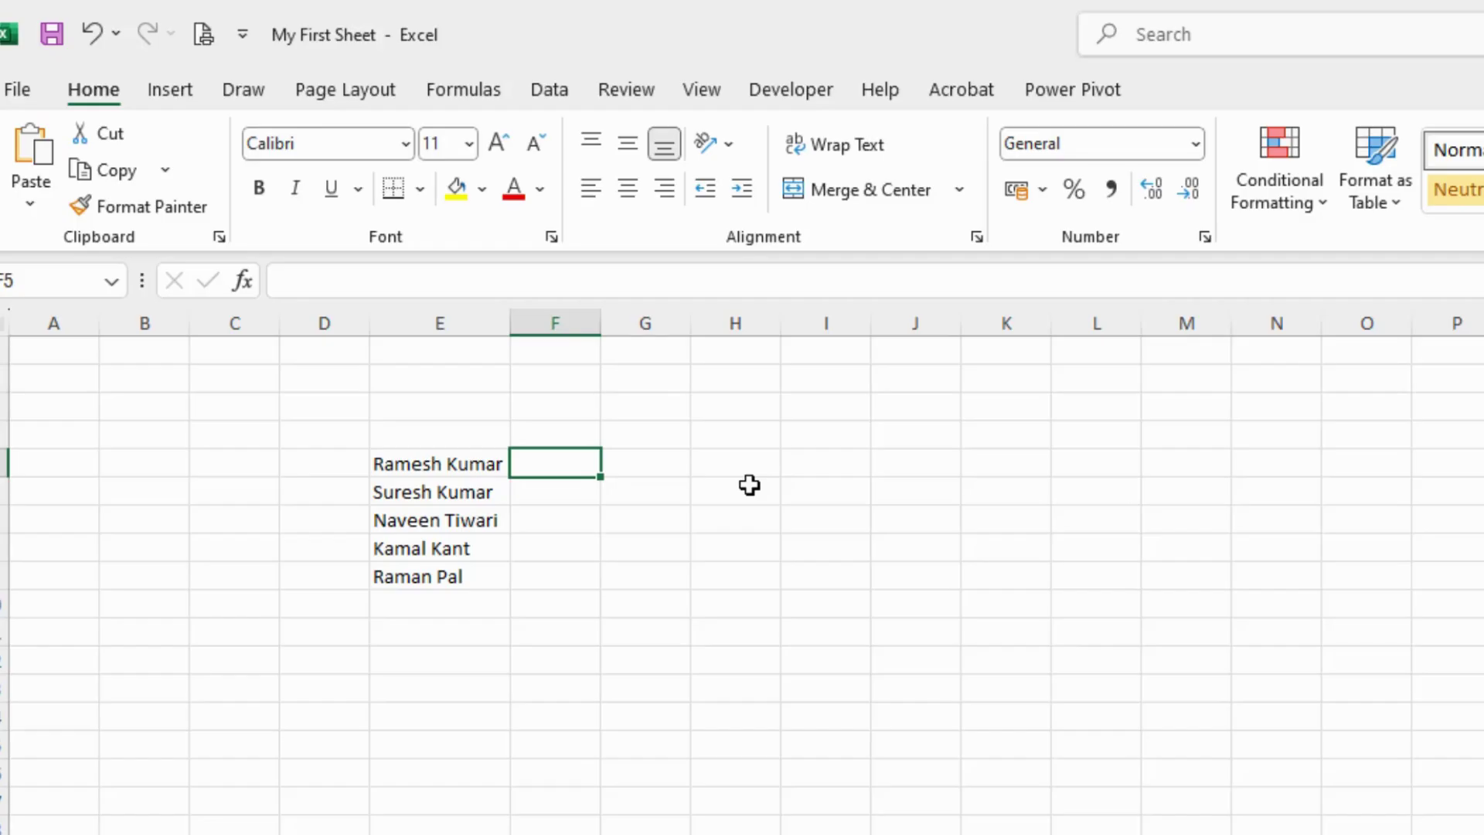
Enter the space-separated initials of the first listed name in F5 and Flash Fill the remaining initials from F6
{"action": "type", "text": "R"}
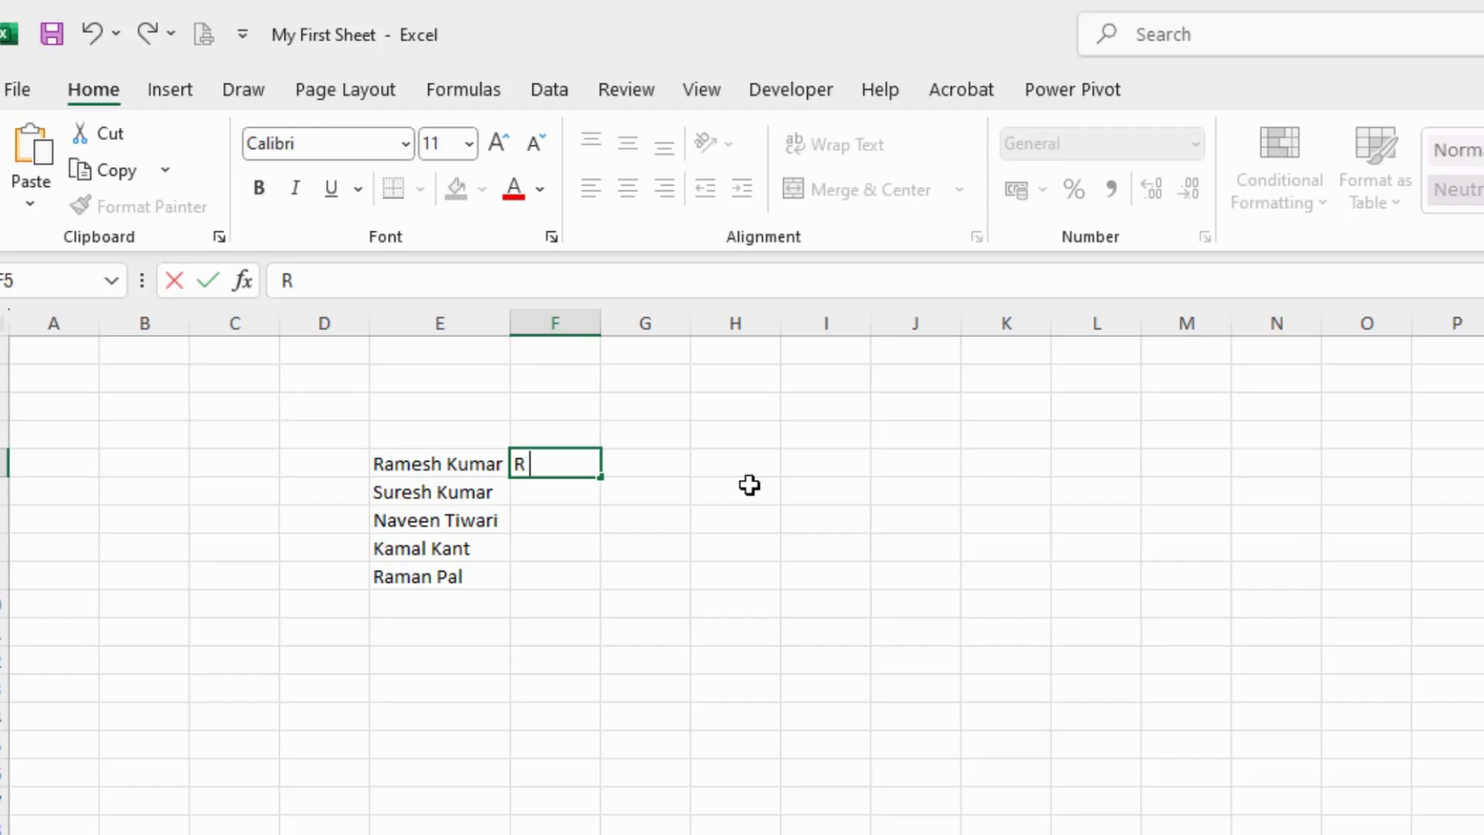
{"action": "type", "text": " K"}
{"action": "key", "text": "Return"}
{"action": "key", "text": "Left"}
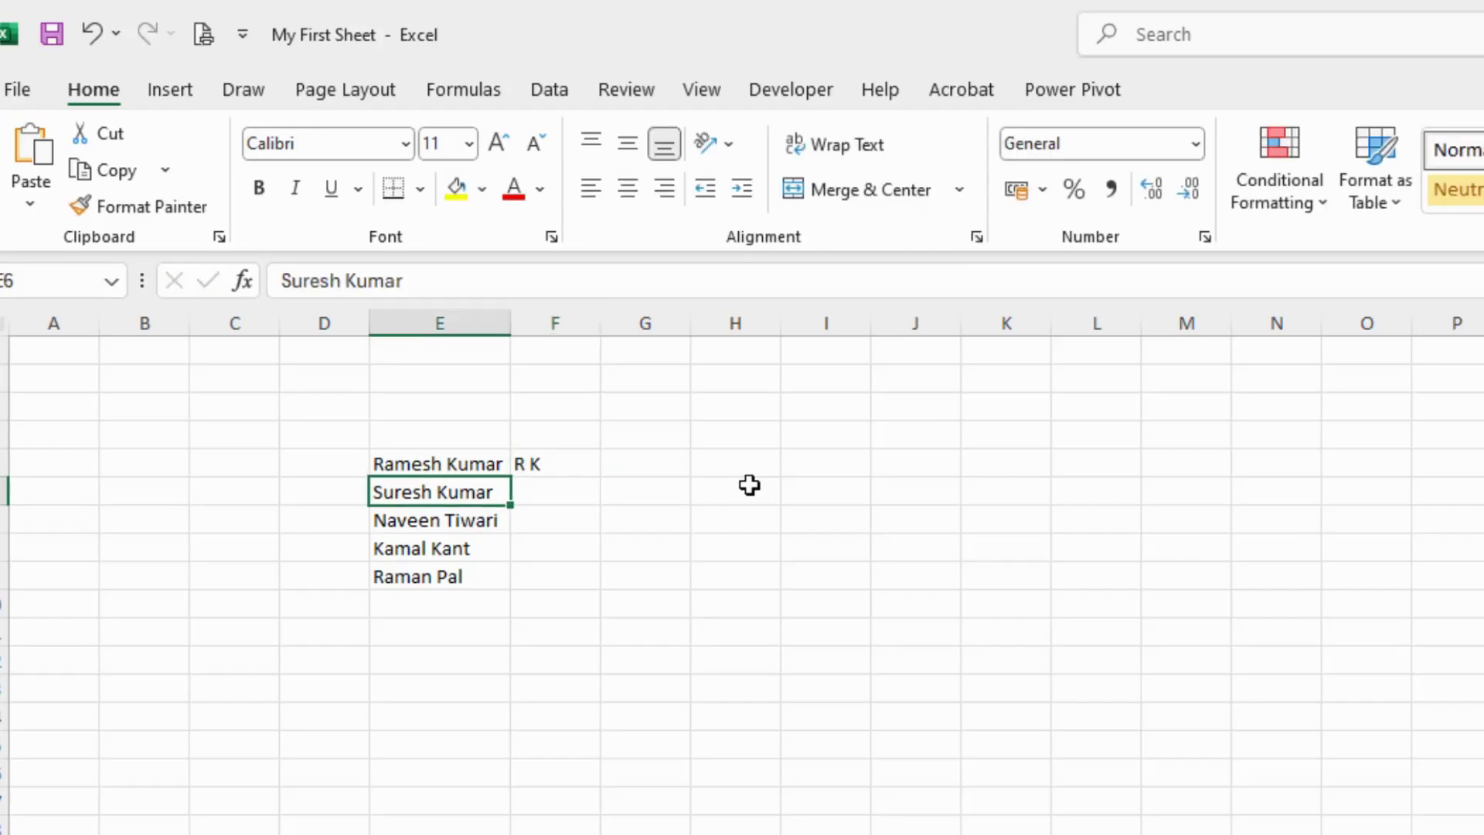
{"action": "key", "text": "Right"}
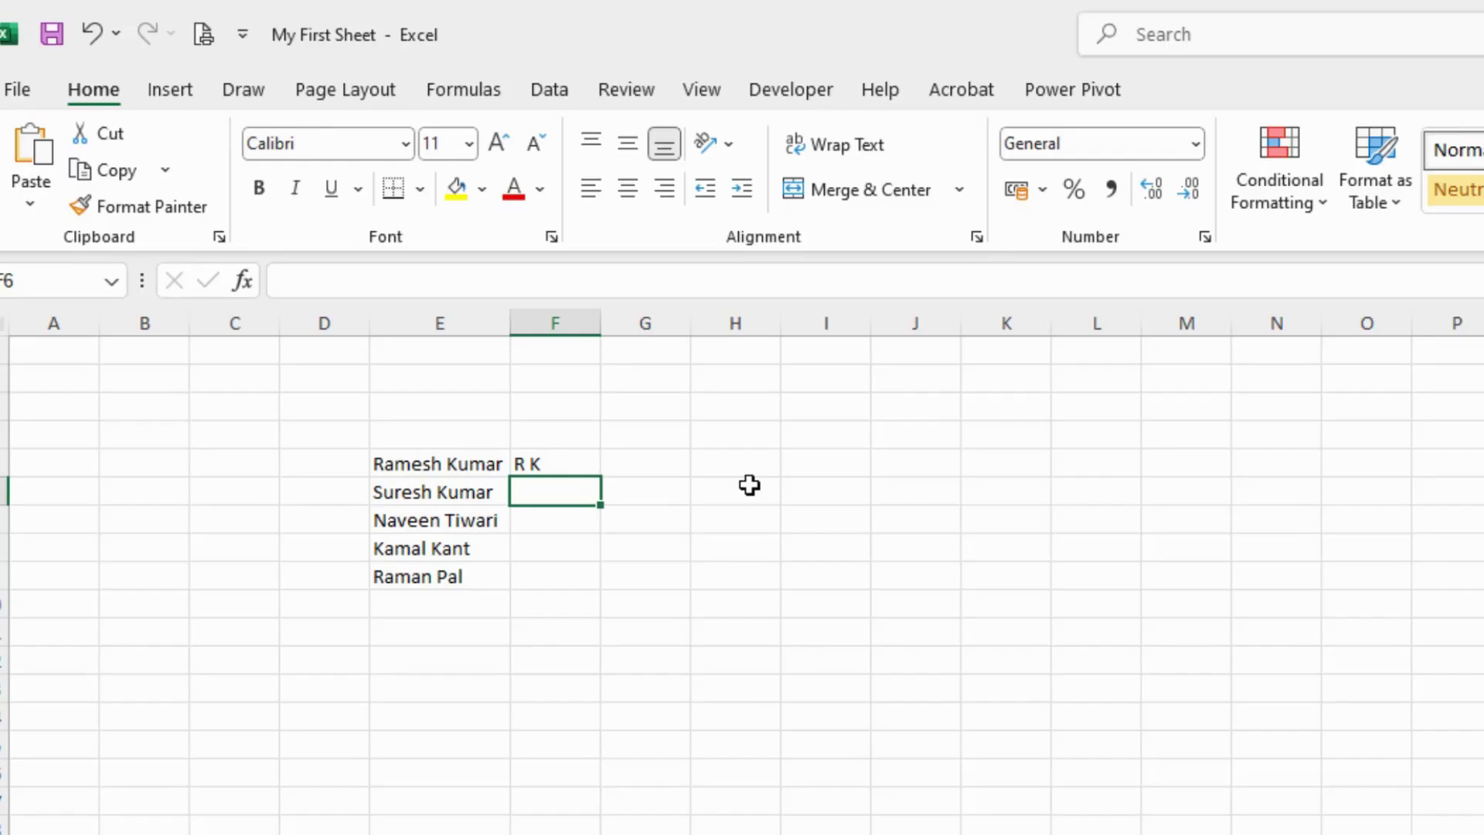
{"action": "key", "text": "ctrl+e"}
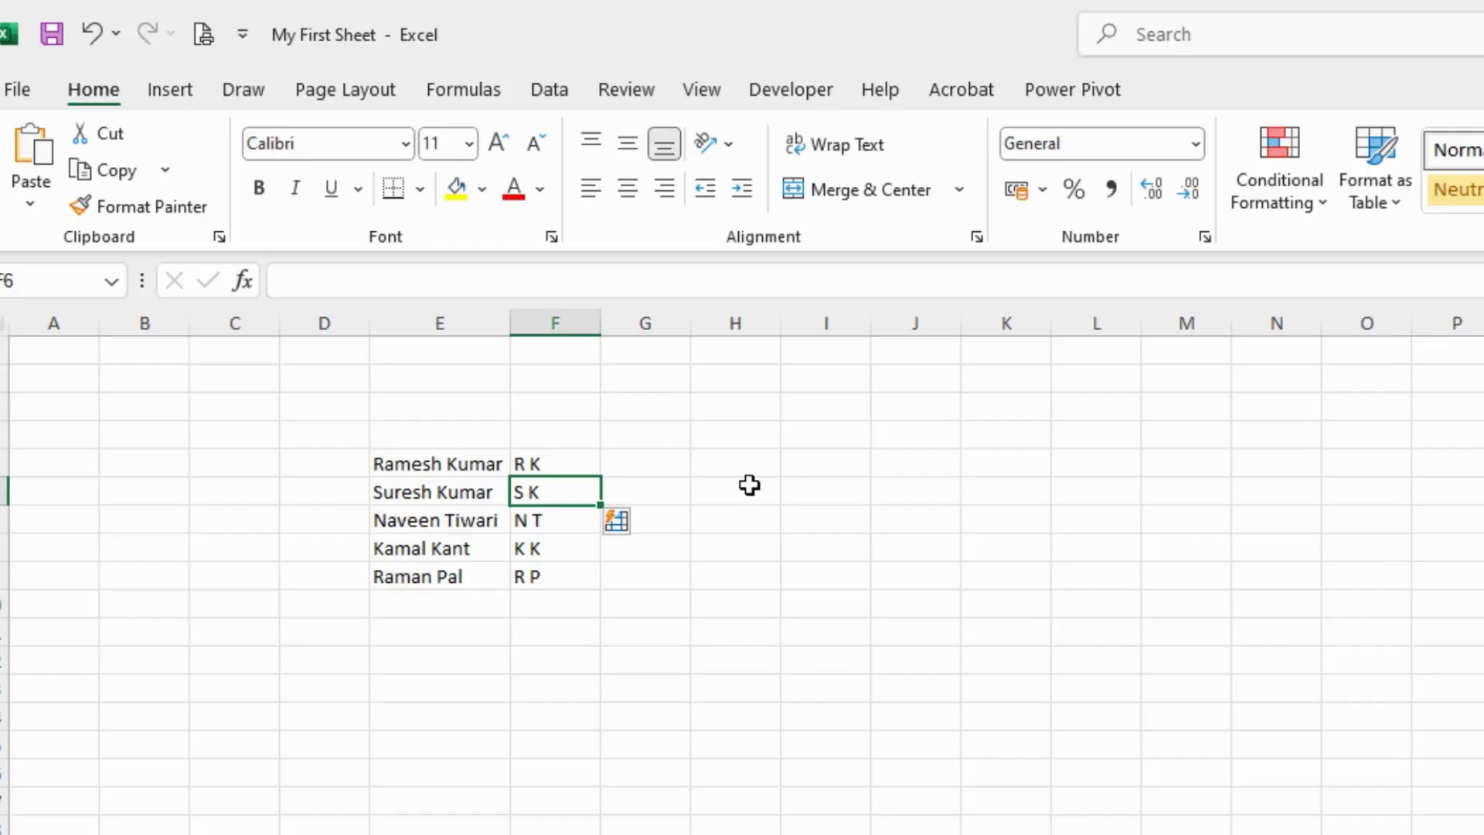
{"action": "left_click", "coordinate": [595, 579]}
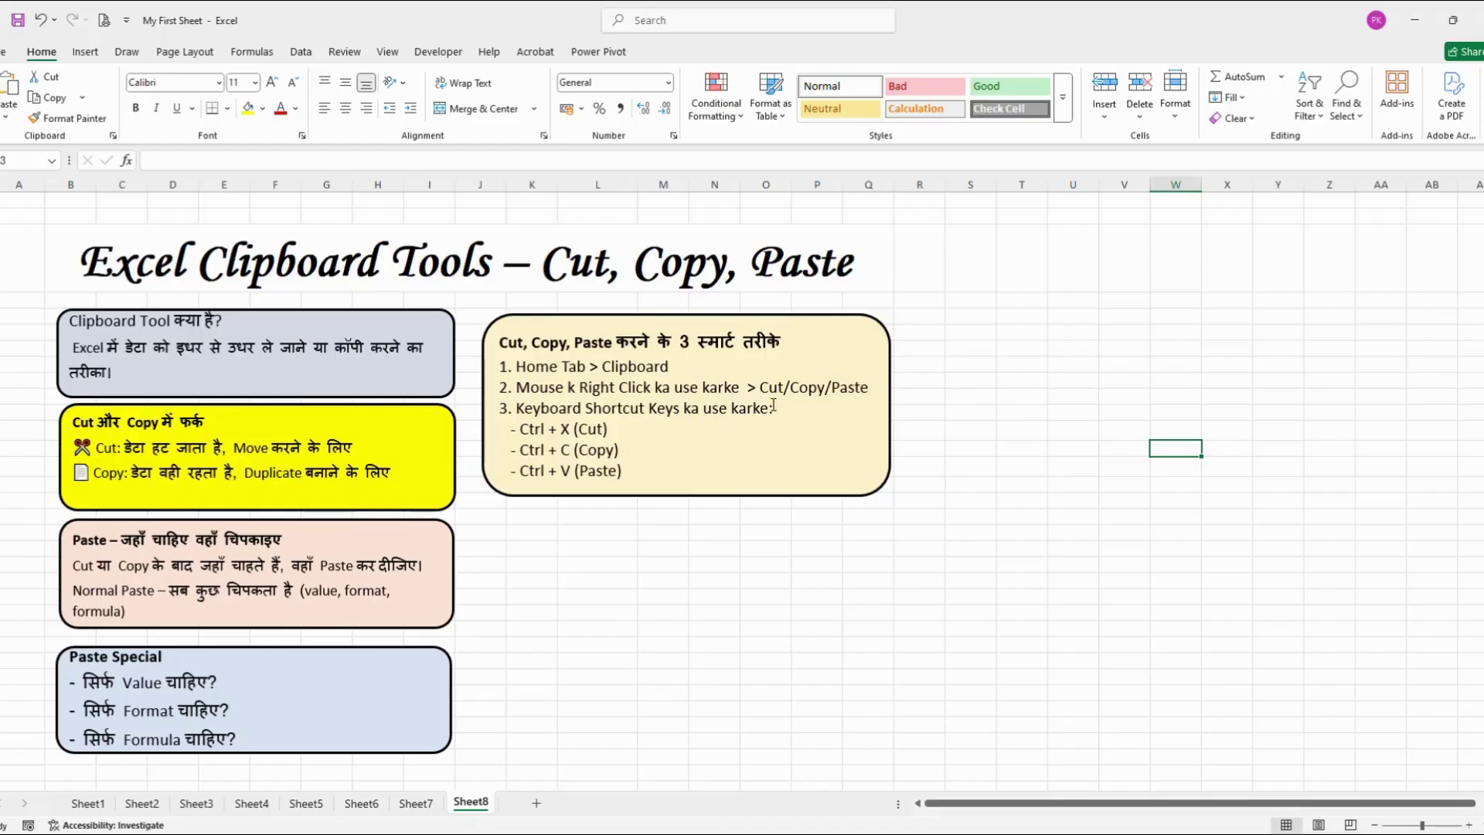
{"action": "right_click", "coordinate": [710, 535]}
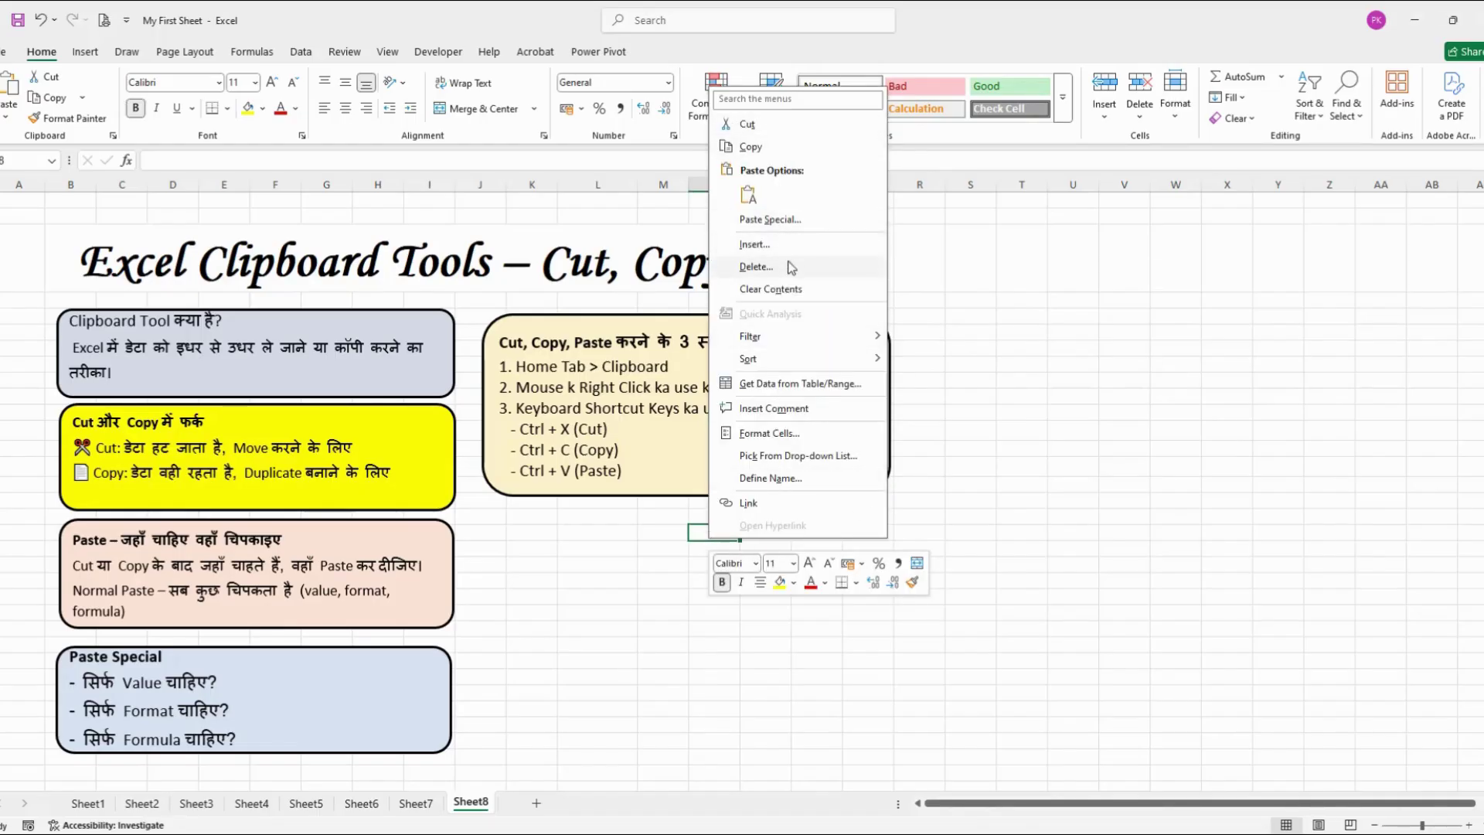
{"action": "left_click", "coordinate": [1109, 603]}
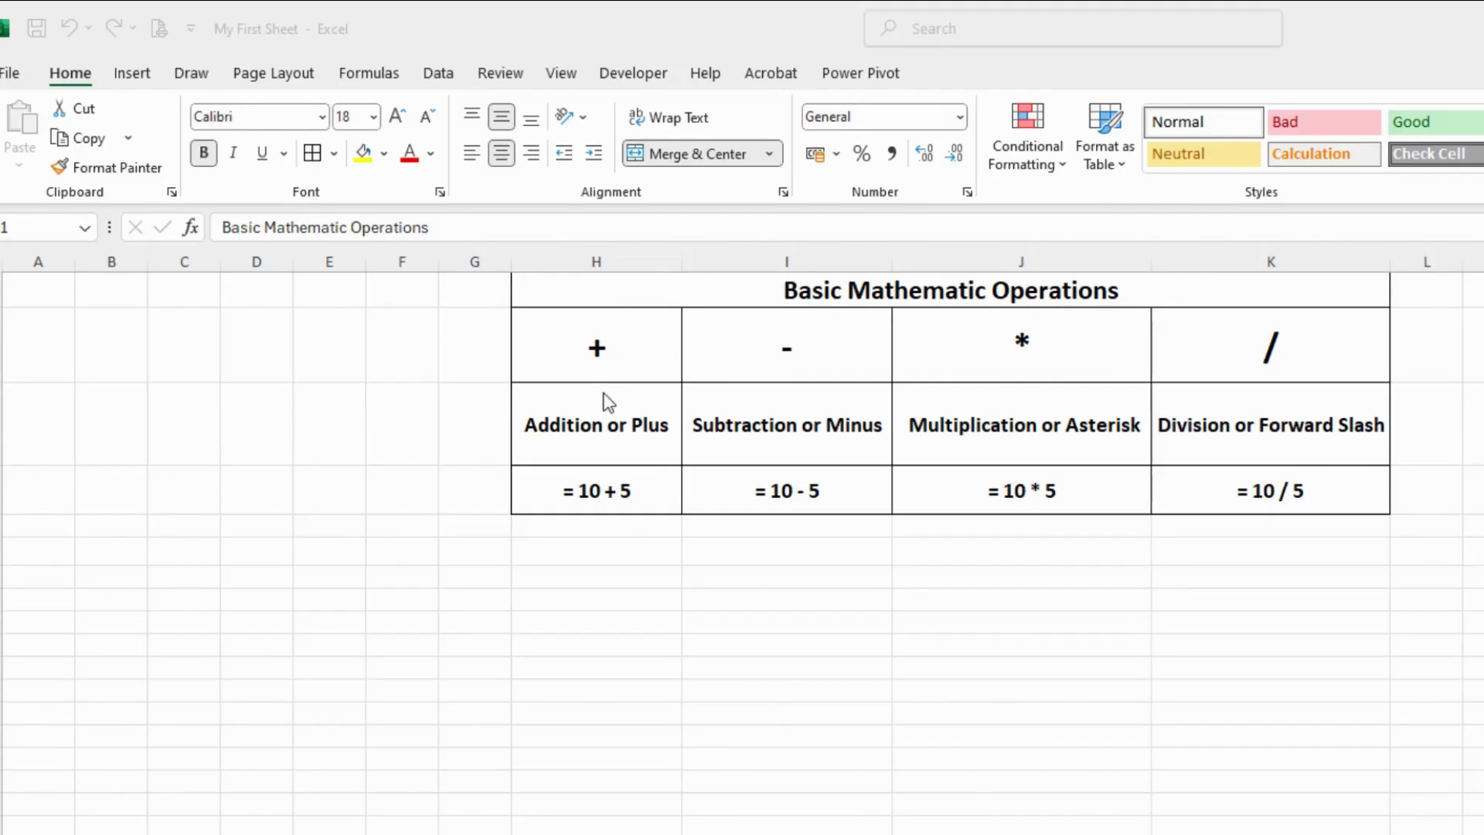
Enter the addition formula =10+5 in the cell below the table's Addition column, H6
{"action": "left_click", "coordinate": [595, 554]}
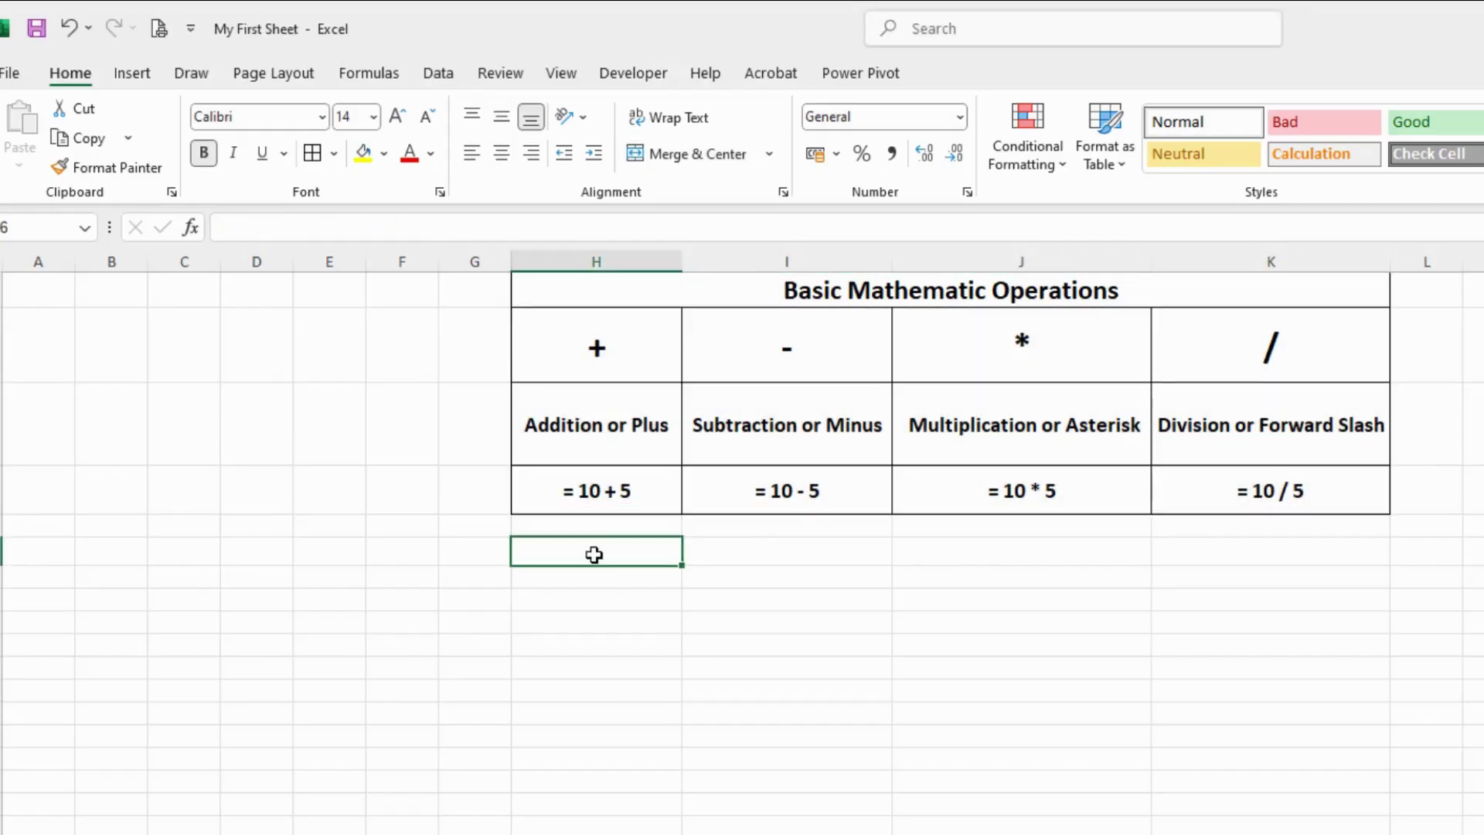
{"action": "double_click", "coordinate": [594, 554]}
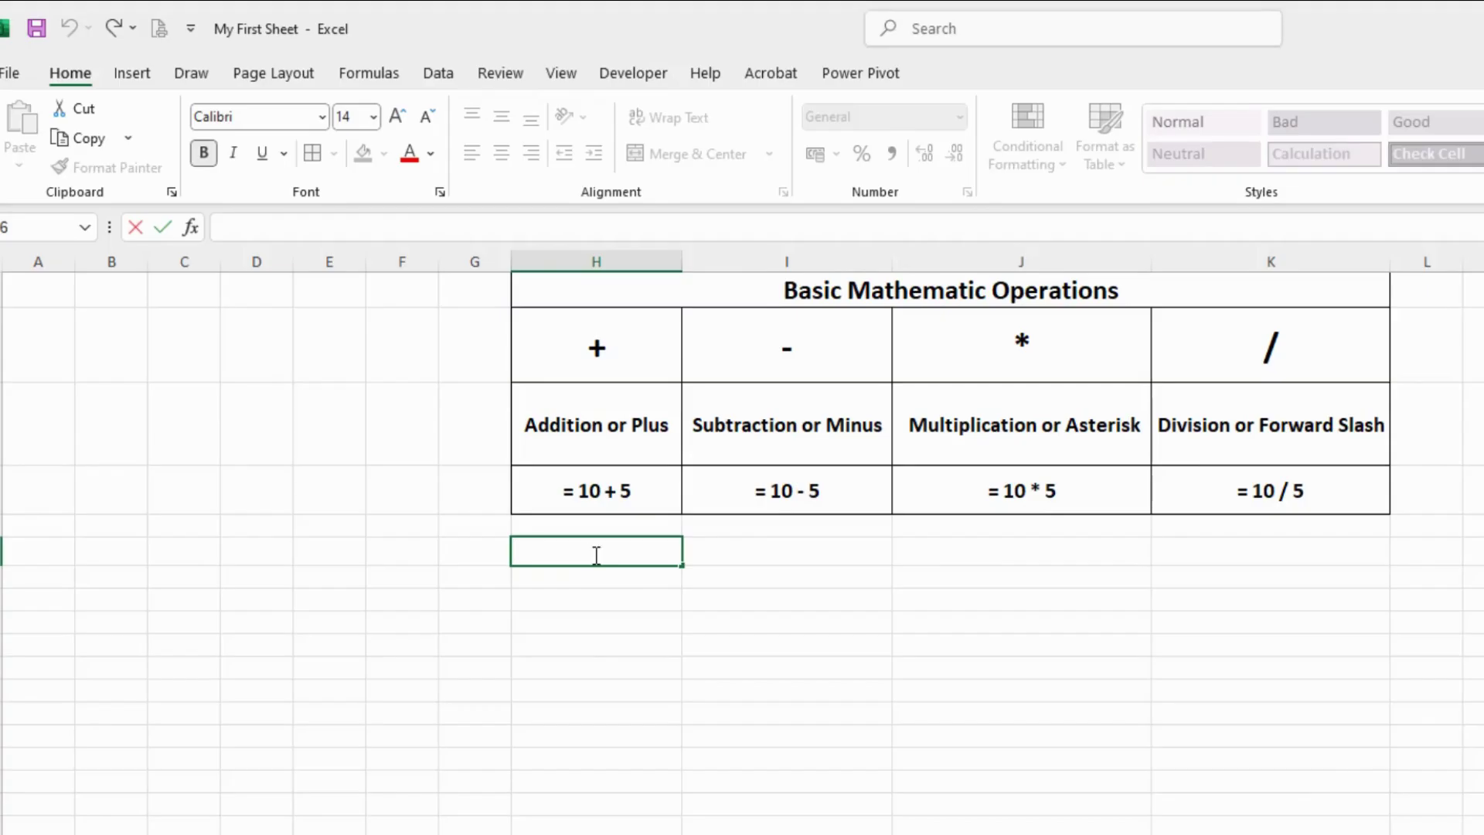
{"action": "type", "text": "="}
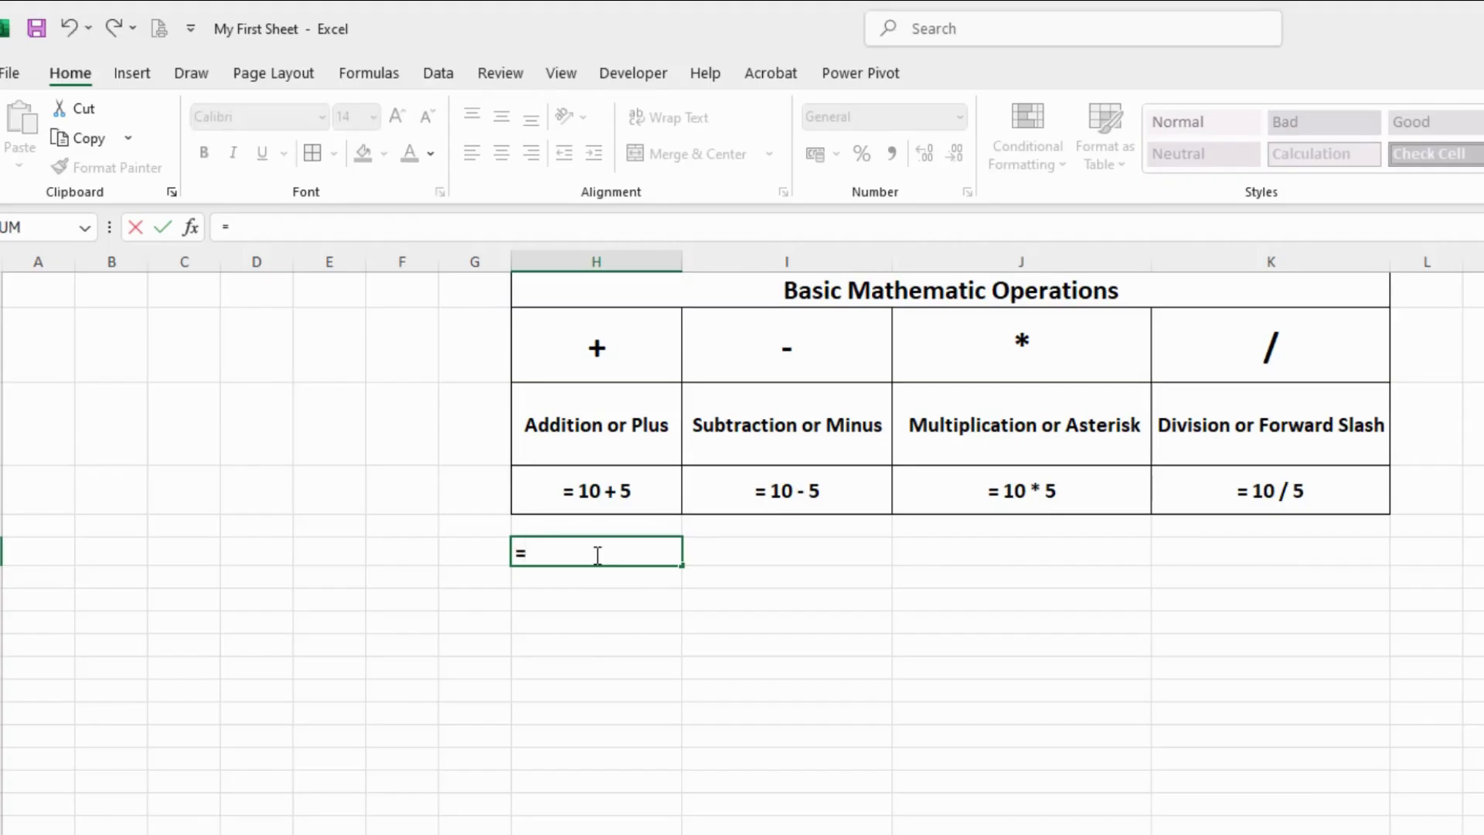
{"action": "type", "text": "10+5"}
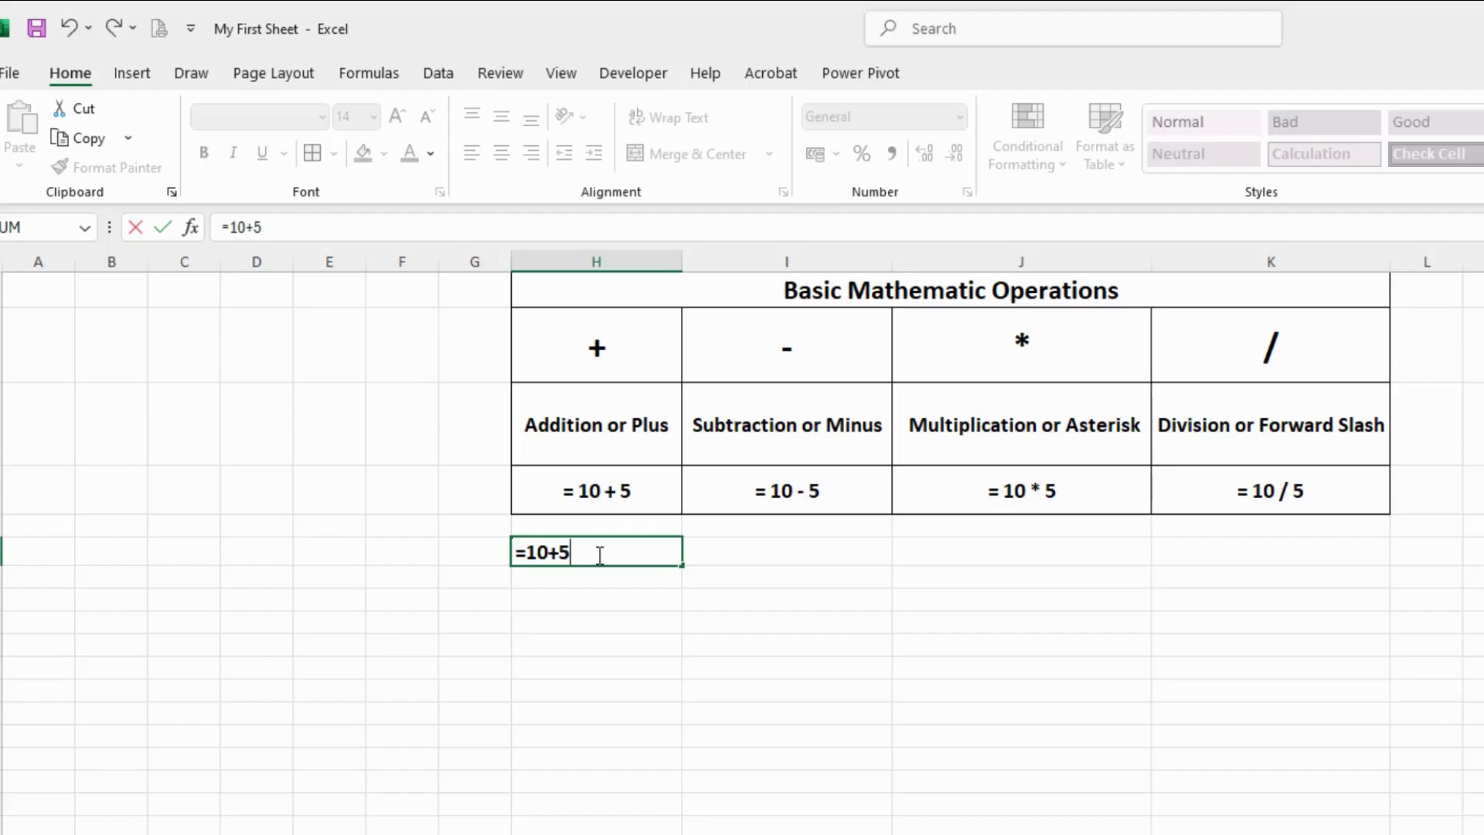
{"action": "key", "text": "Return"}
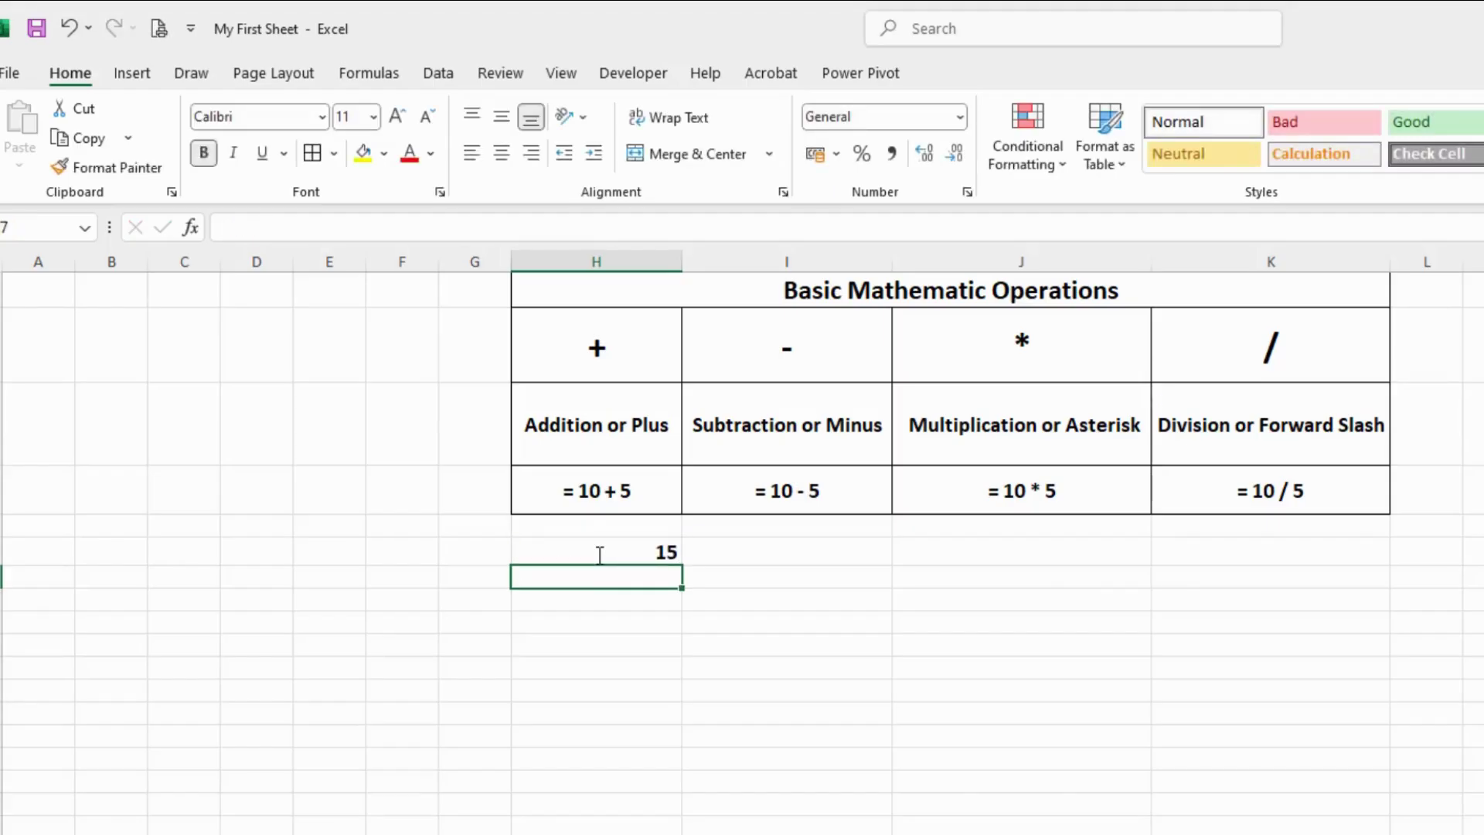
Enter the subtraction formula =10-5 in I6, below the Subtraction column
{"action": "left_click", "coordinate": [755, 551]}
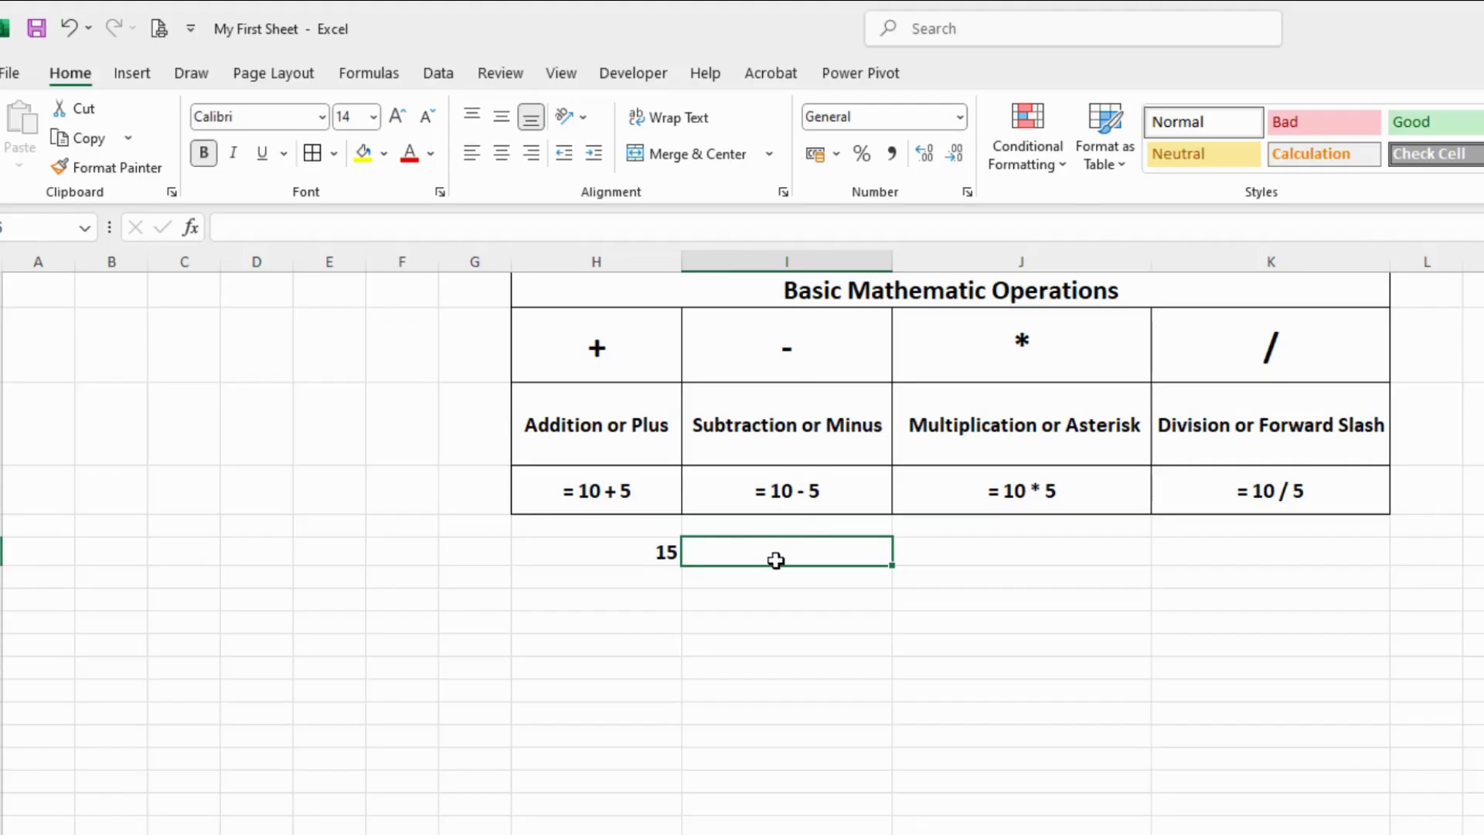
{"action": "double_click", "coordinate": [822, 554]}
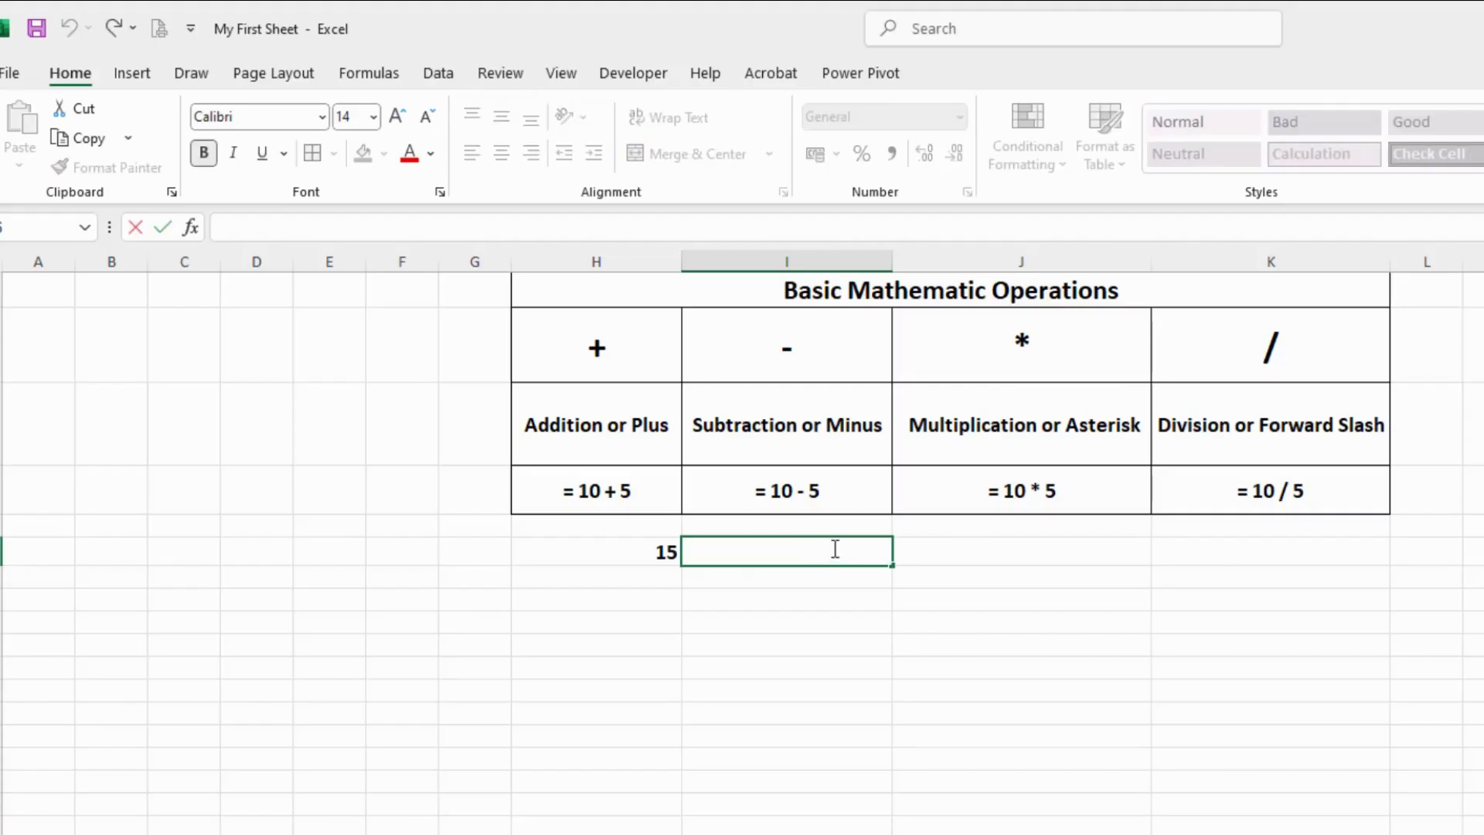
{"action": "type", "text": "=10-"}
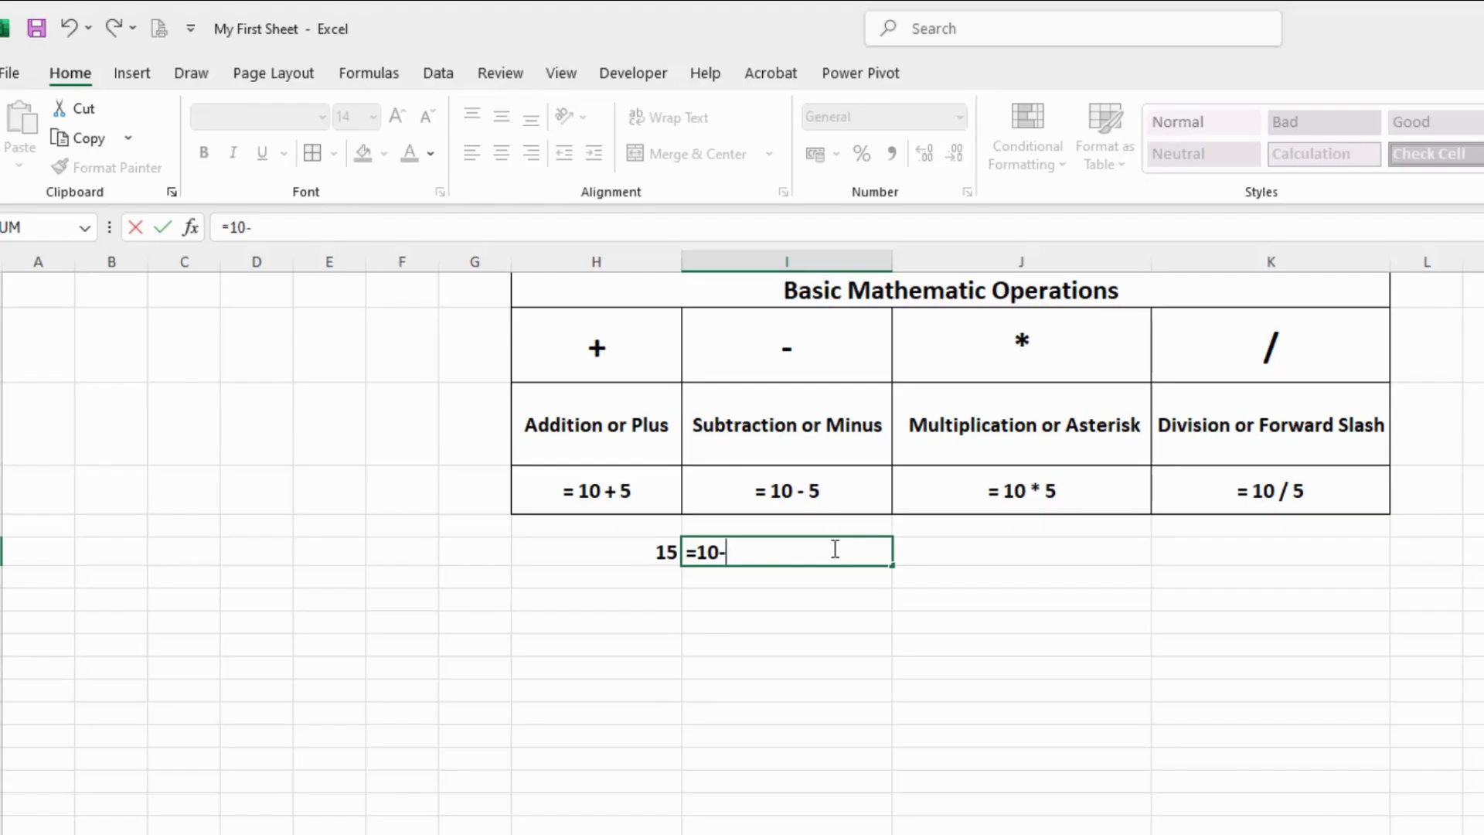
{"action": "type", "text": "5"}
{"action": "key", "text": "Return"}
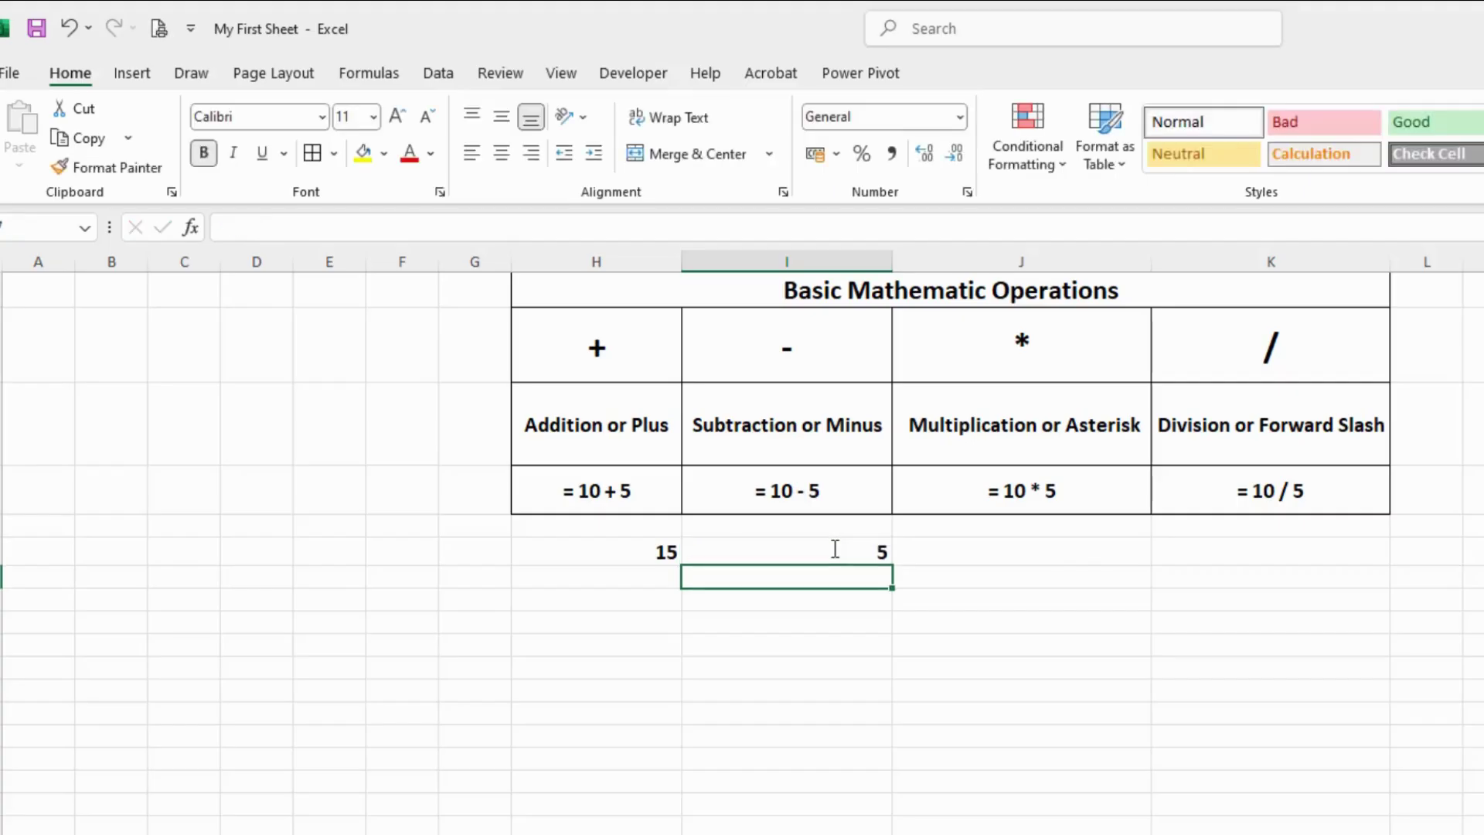
{"action": "left_click", "coordinate": [833, 549]}
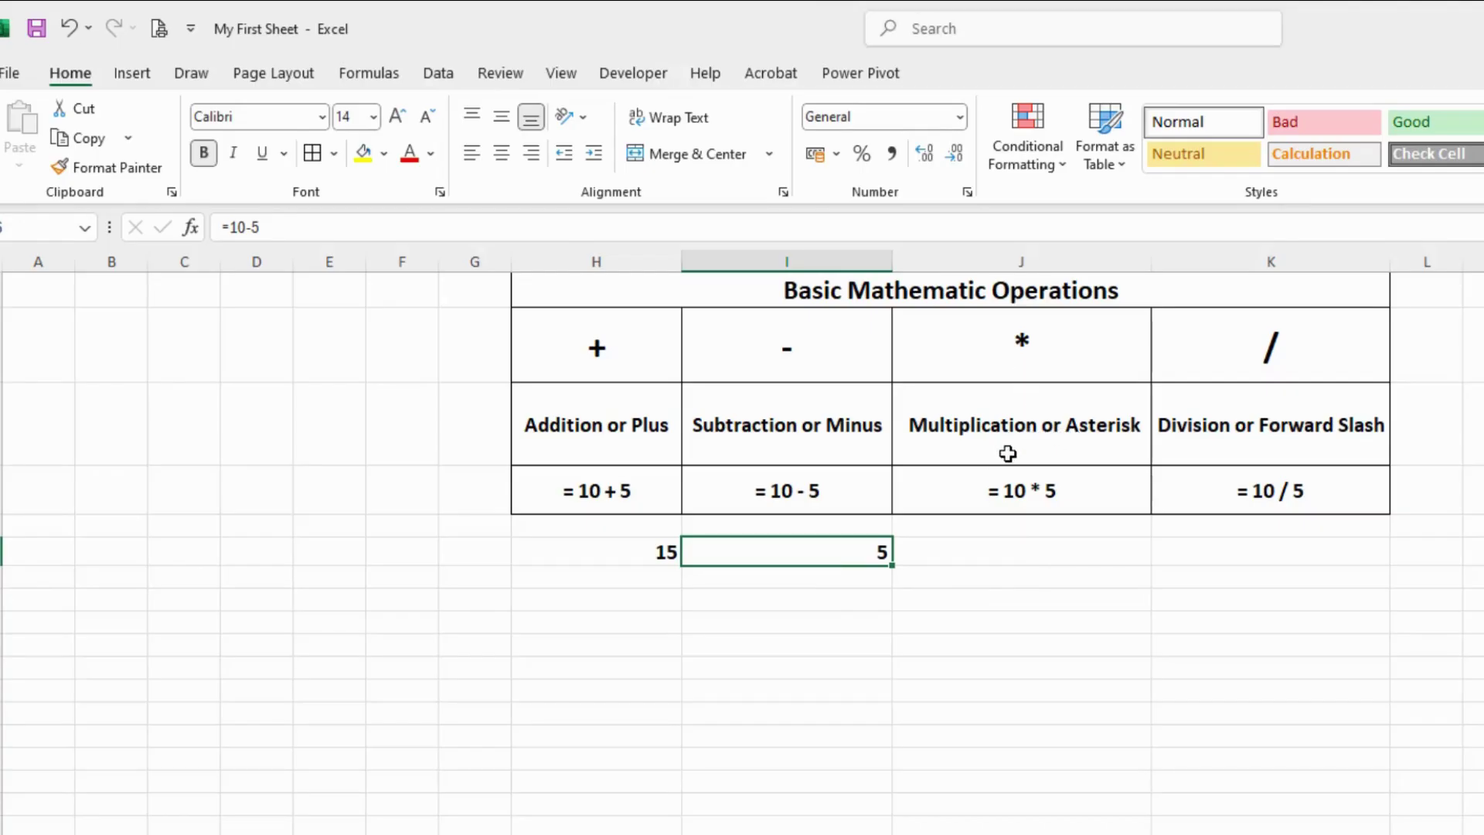
Enter the multiplication formula =10*5 in J6, below the Multiplication column
{"action": "left_click", "coordinate": [984, 547]}
{"action": "double_click", "coordinate": [997, 554]}
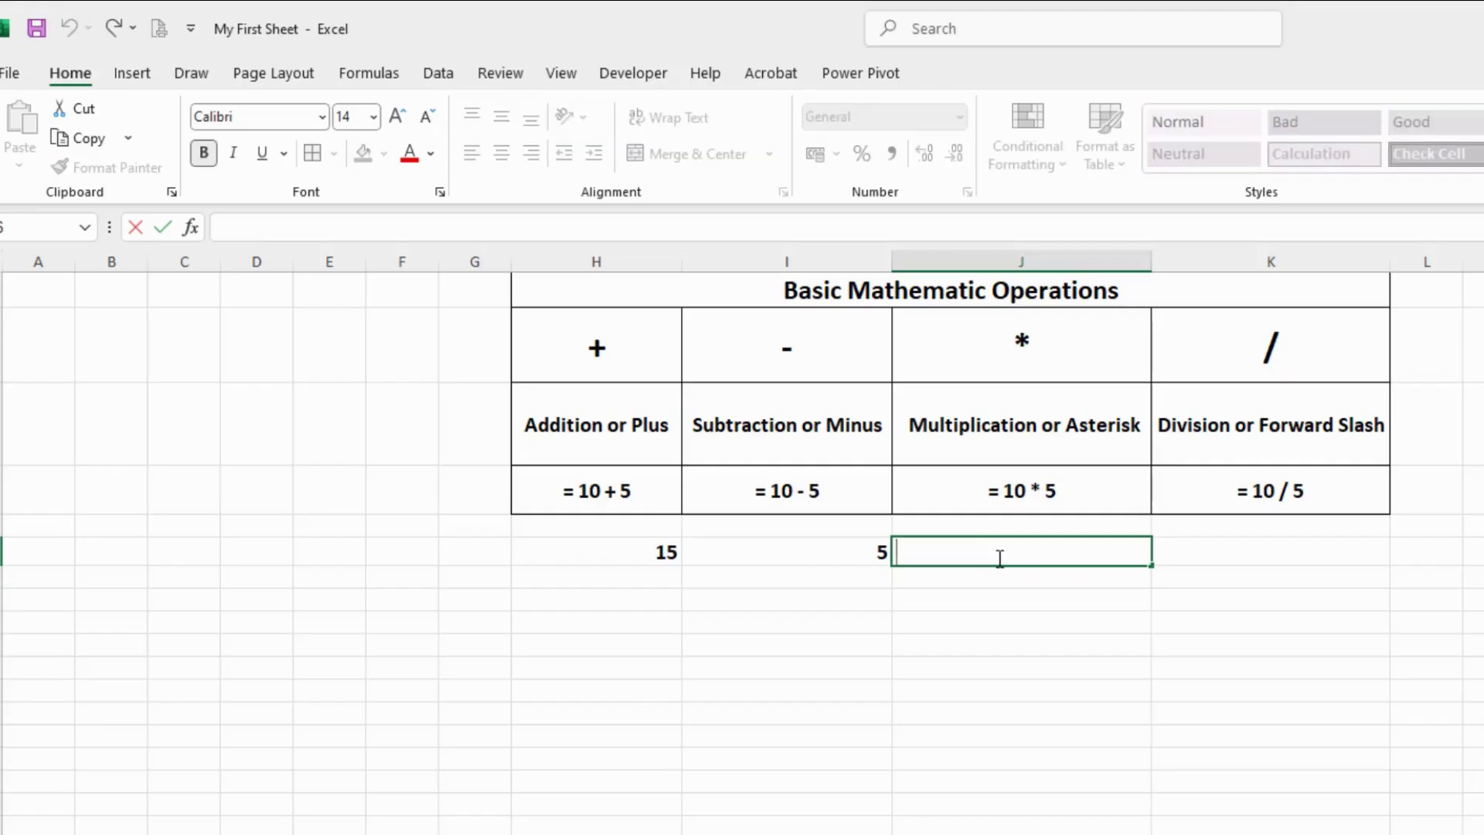
{"action": "type", "text": "="}
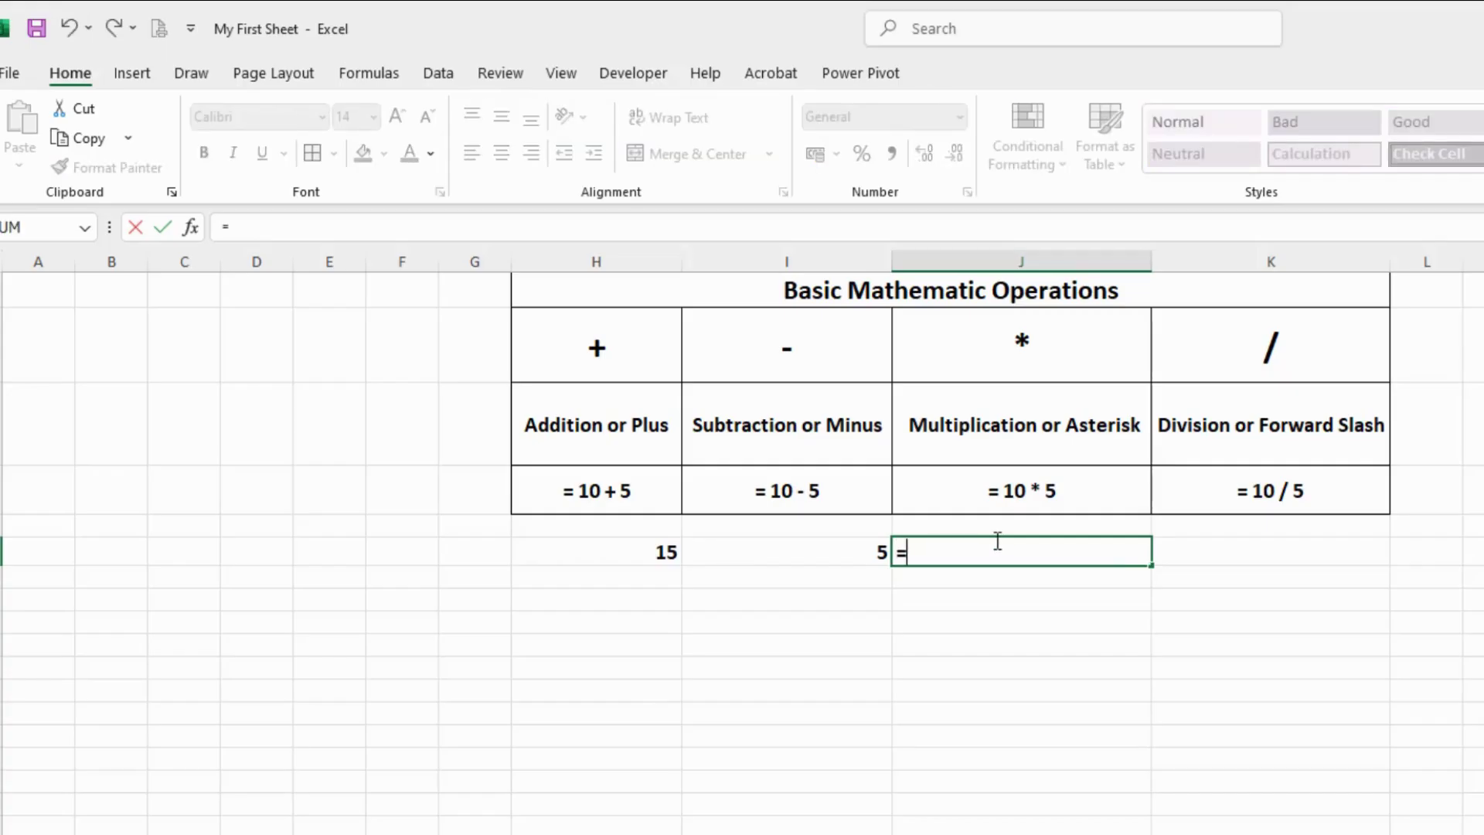
{"action": "type", "text": "10*5"}
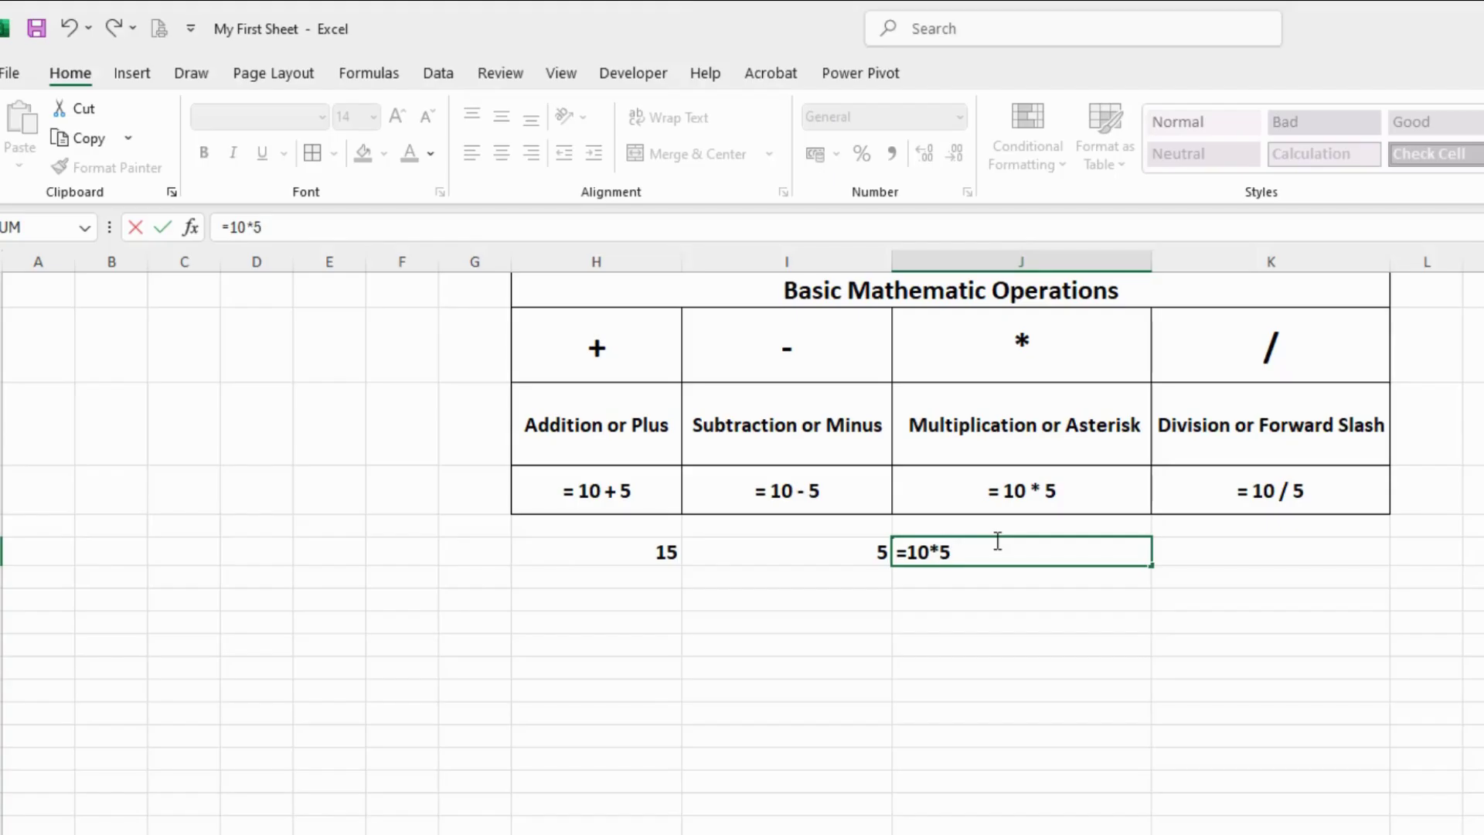
{"action": "key", "text": "Return"}
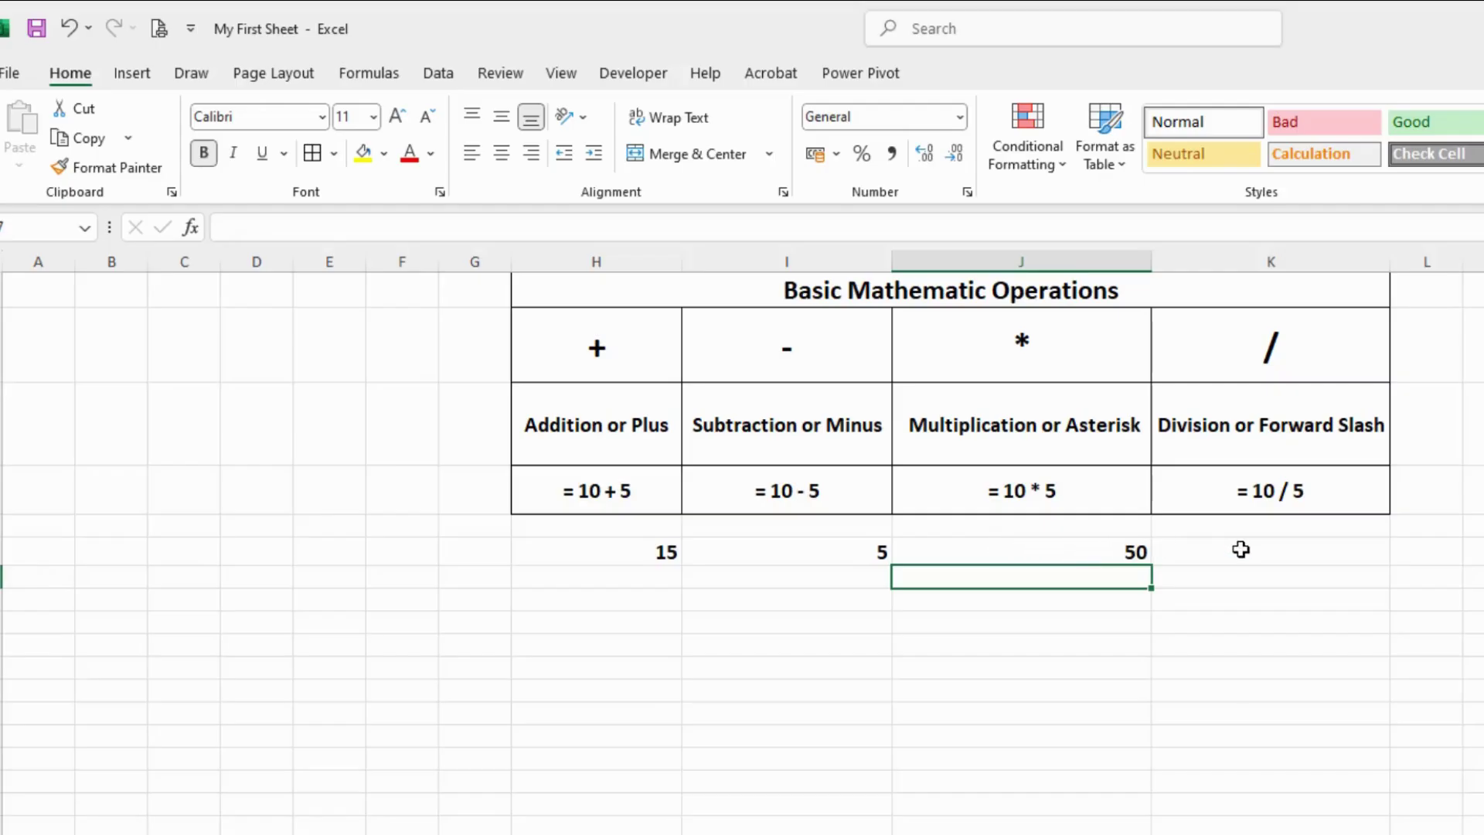
Enter the division formula =10/5 in K6, below the Division column
{"action": "left_click", "coordinate": [1273, 550]}
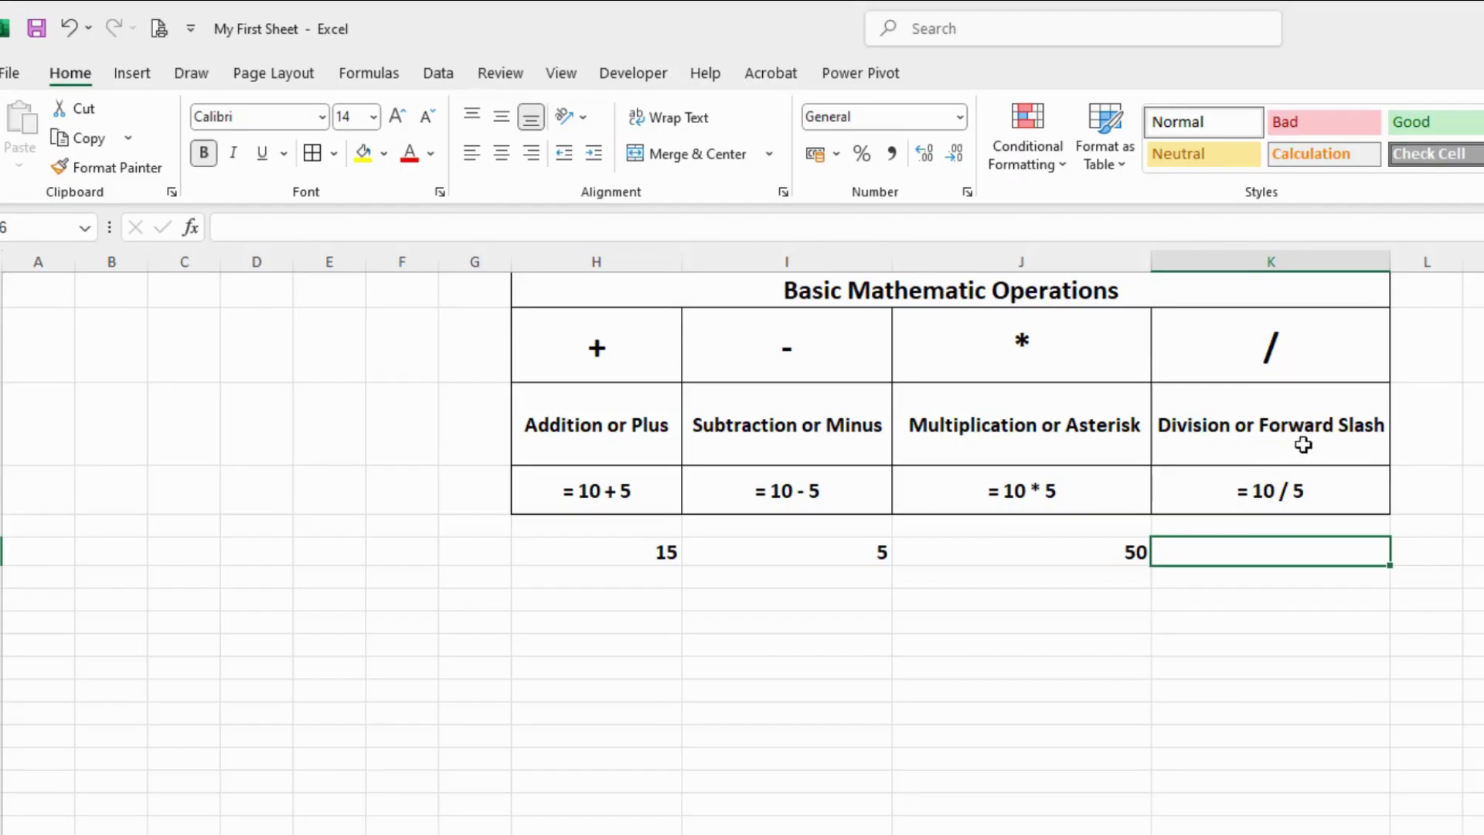
{"action": "double_click", "coordinate": [1255, 552]}
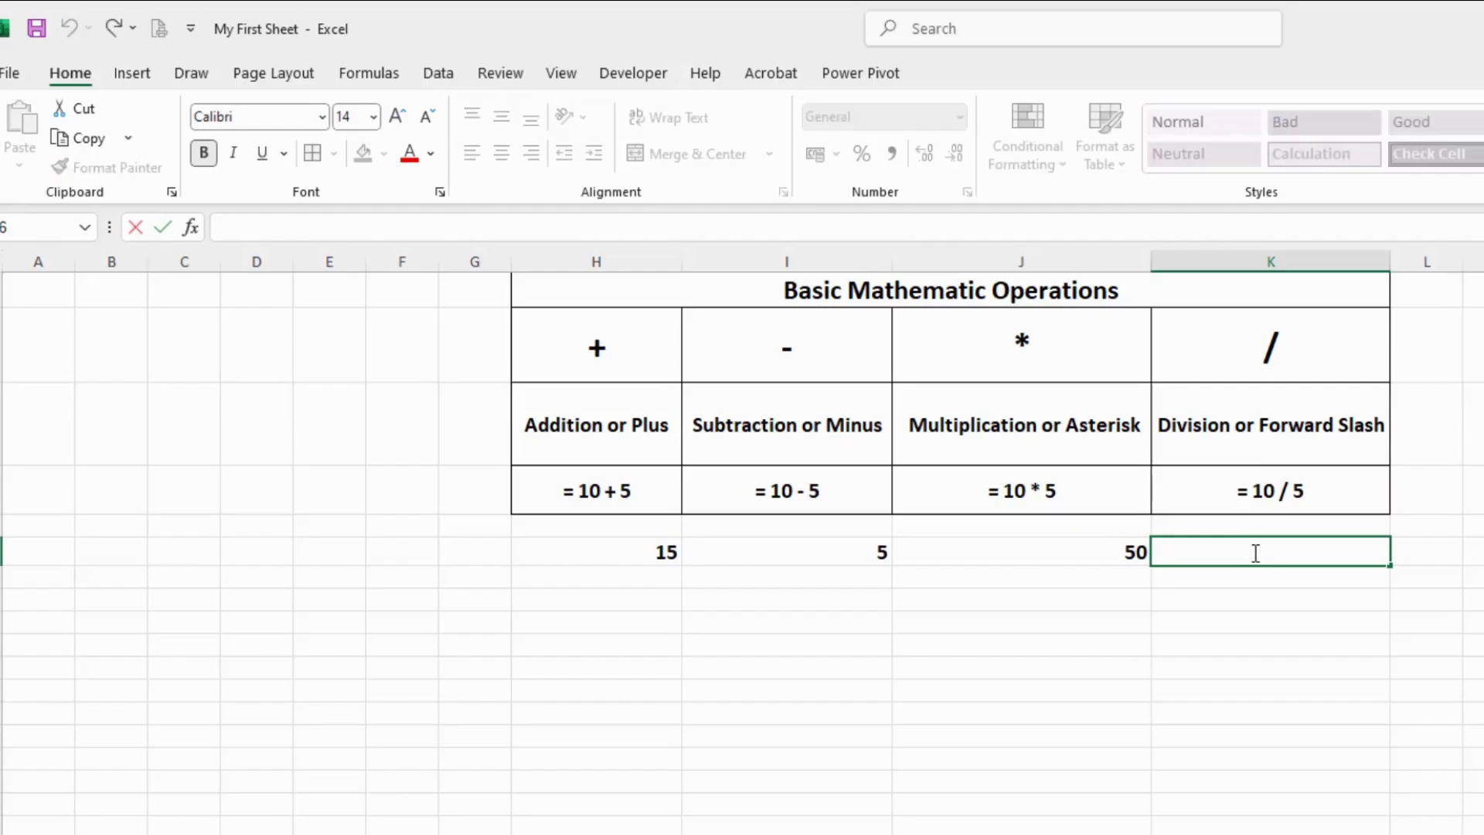
{"action": "type", "text": "="}
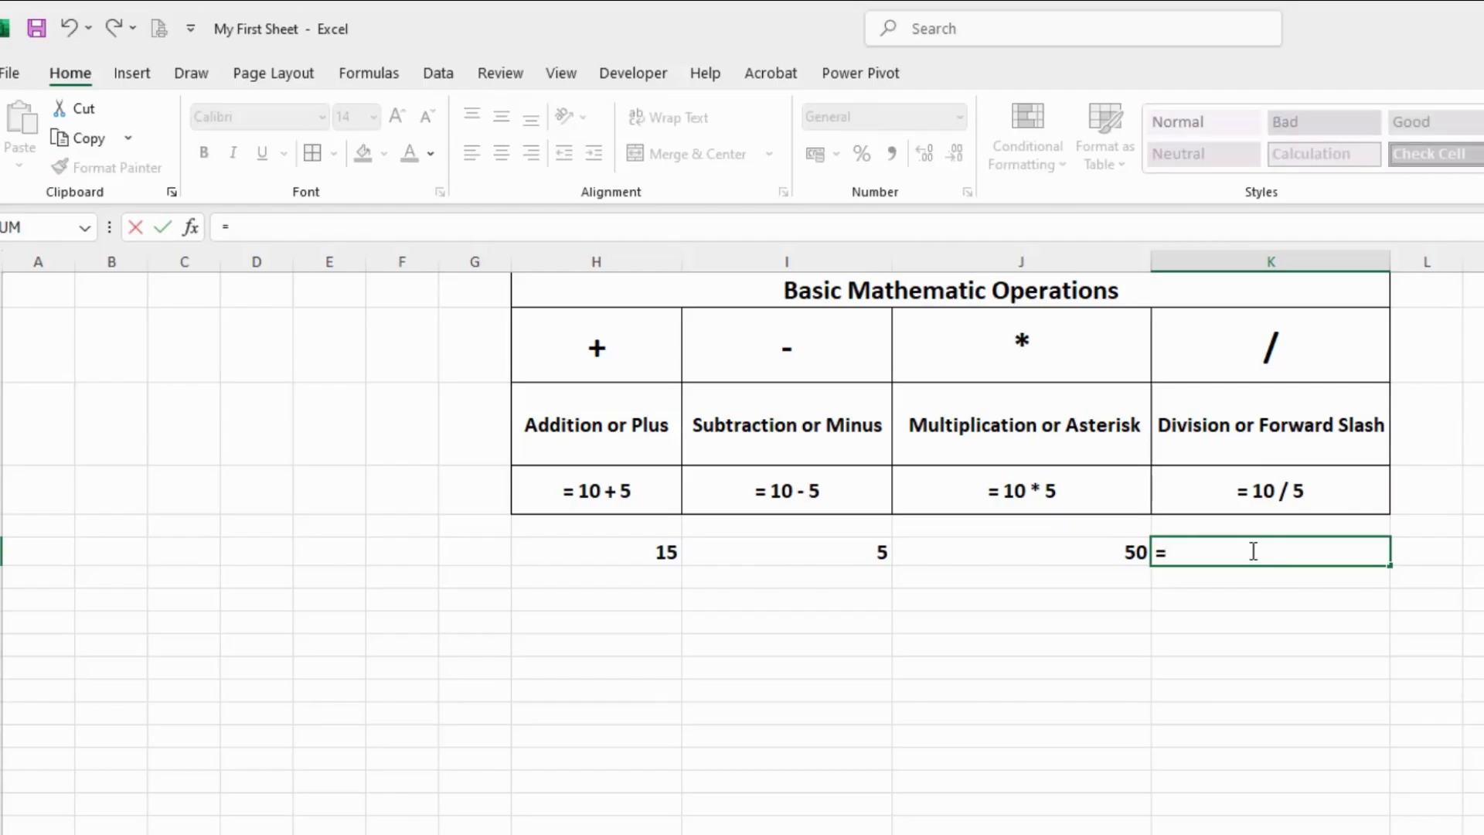
{"action": "type", "text": "10/5"}
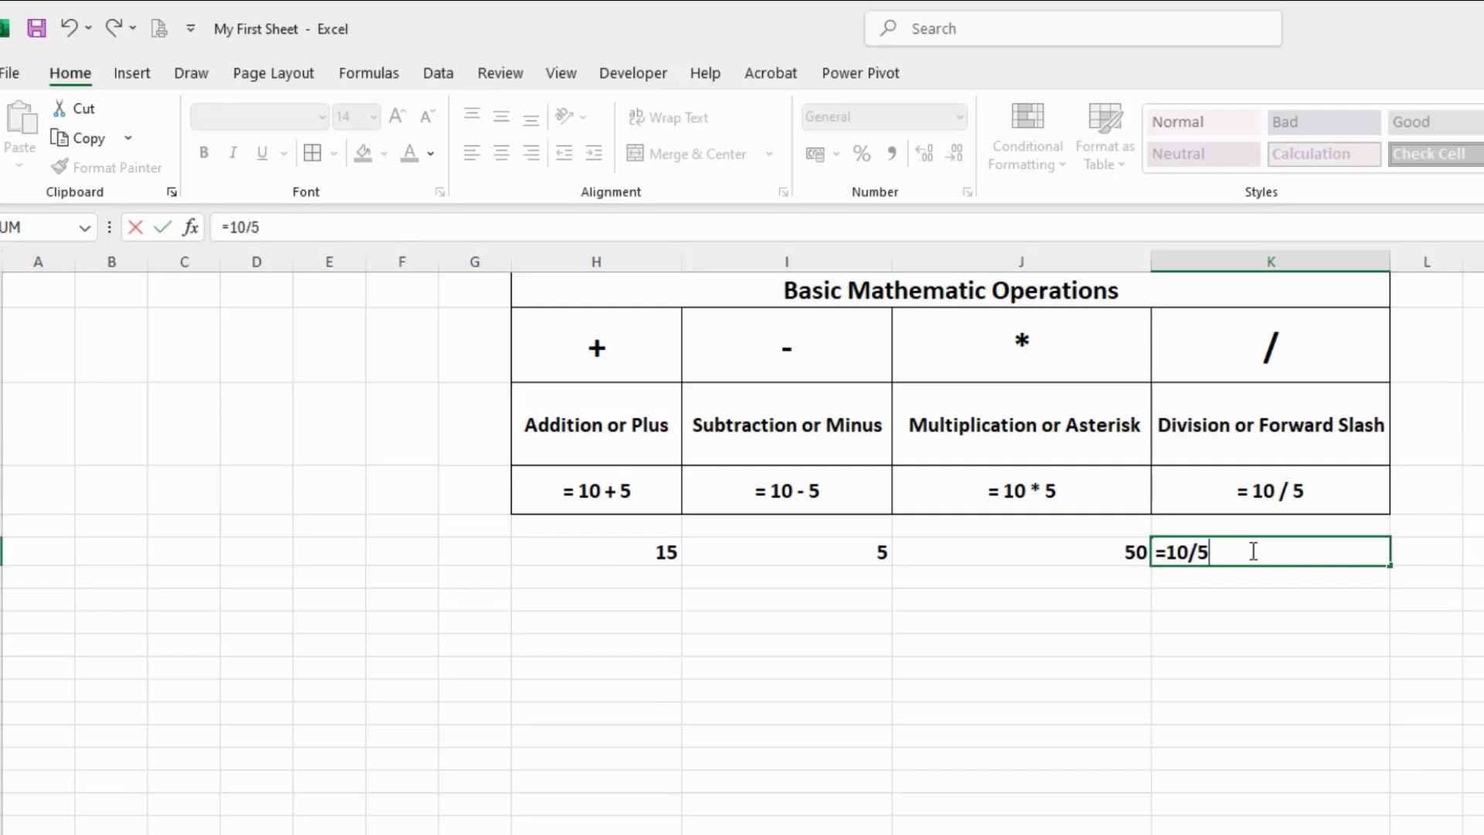
{"action": "key", "text": "Return"}
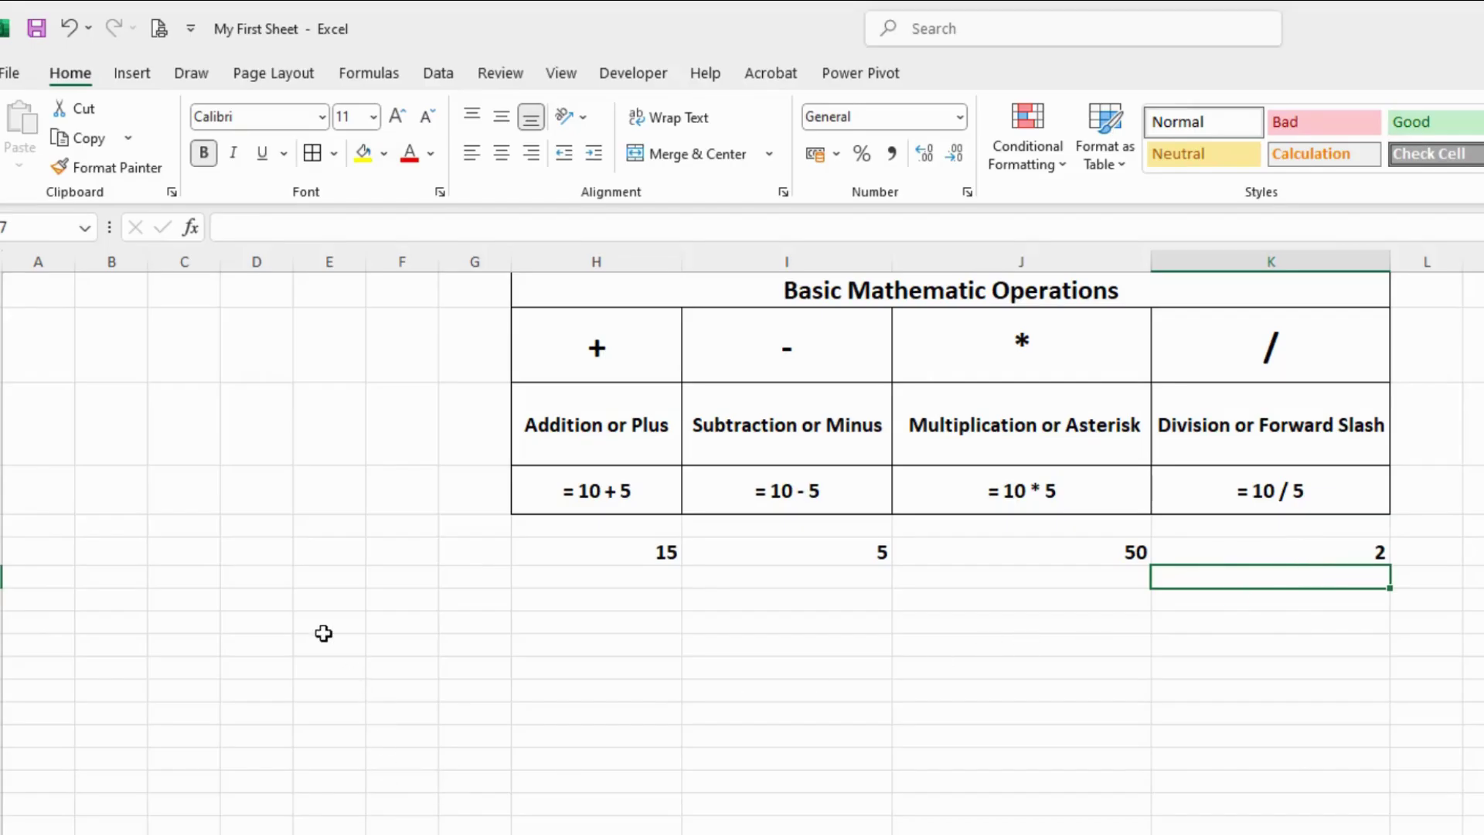
Enter the value 10 in D10 and 5 in the adjacent cell E10
{"action": "left_click", "coordinate": [252, 647]}
{"action": "type", "text": "10"}
{"action": "key", "text": "Tab"}
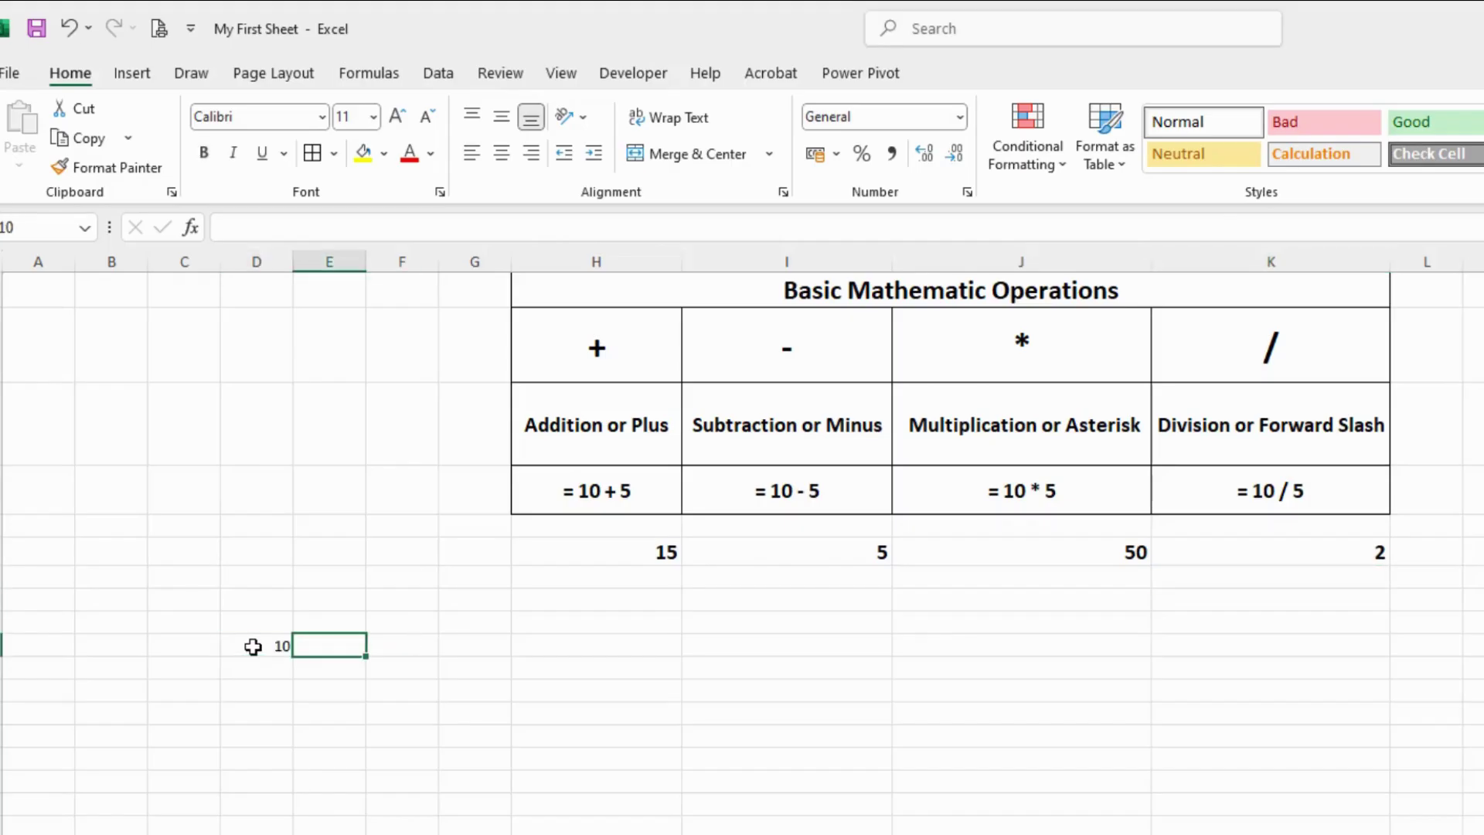
{"action": "type", "text": "5"}
{"action": "key", "text": "Tab"}
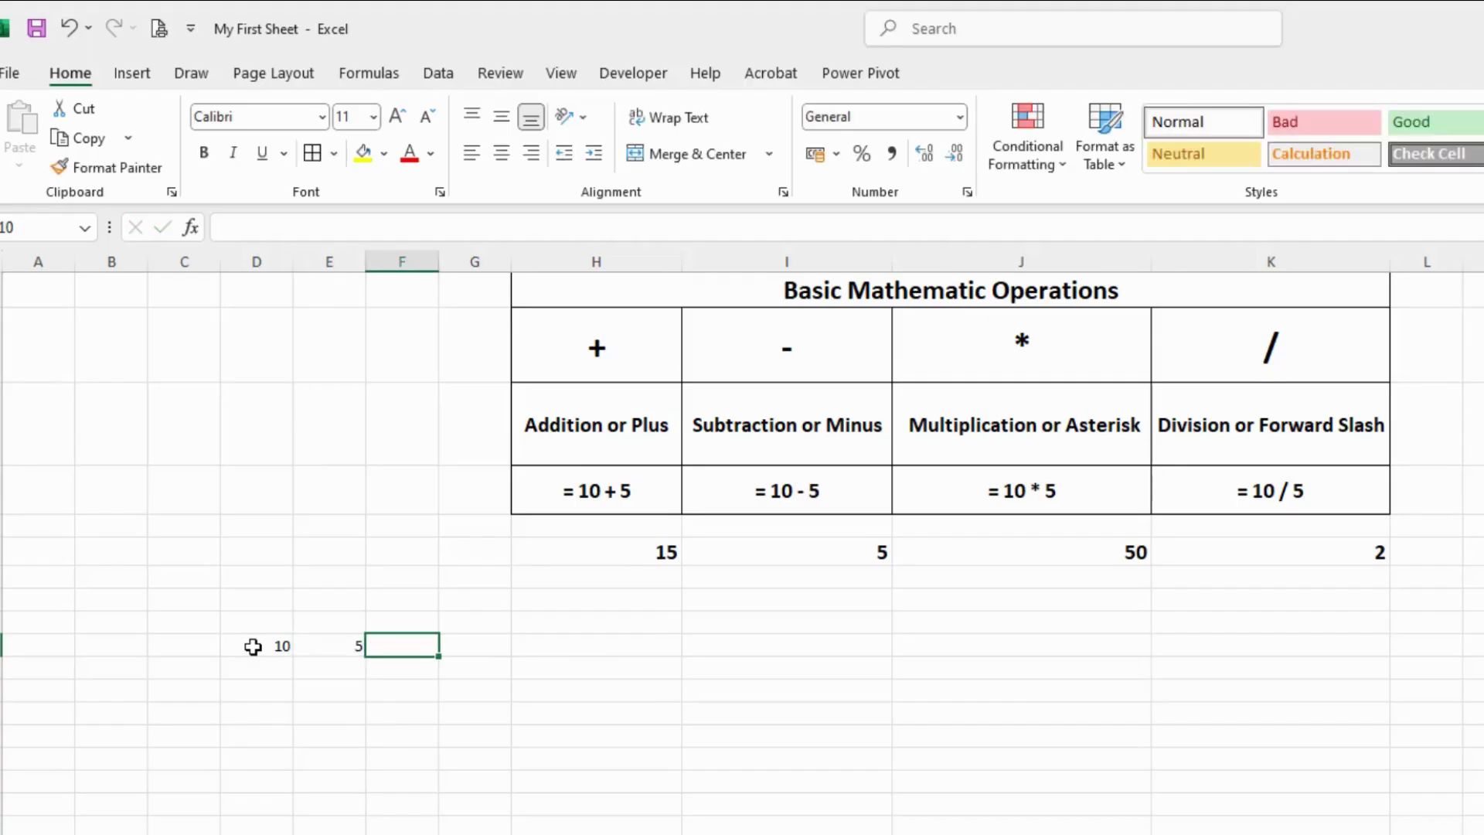
Add the two values in F10 with the cell-reference formula =D10+E10, and select the result cell to view its formula
{"action": "type", "text": "="}
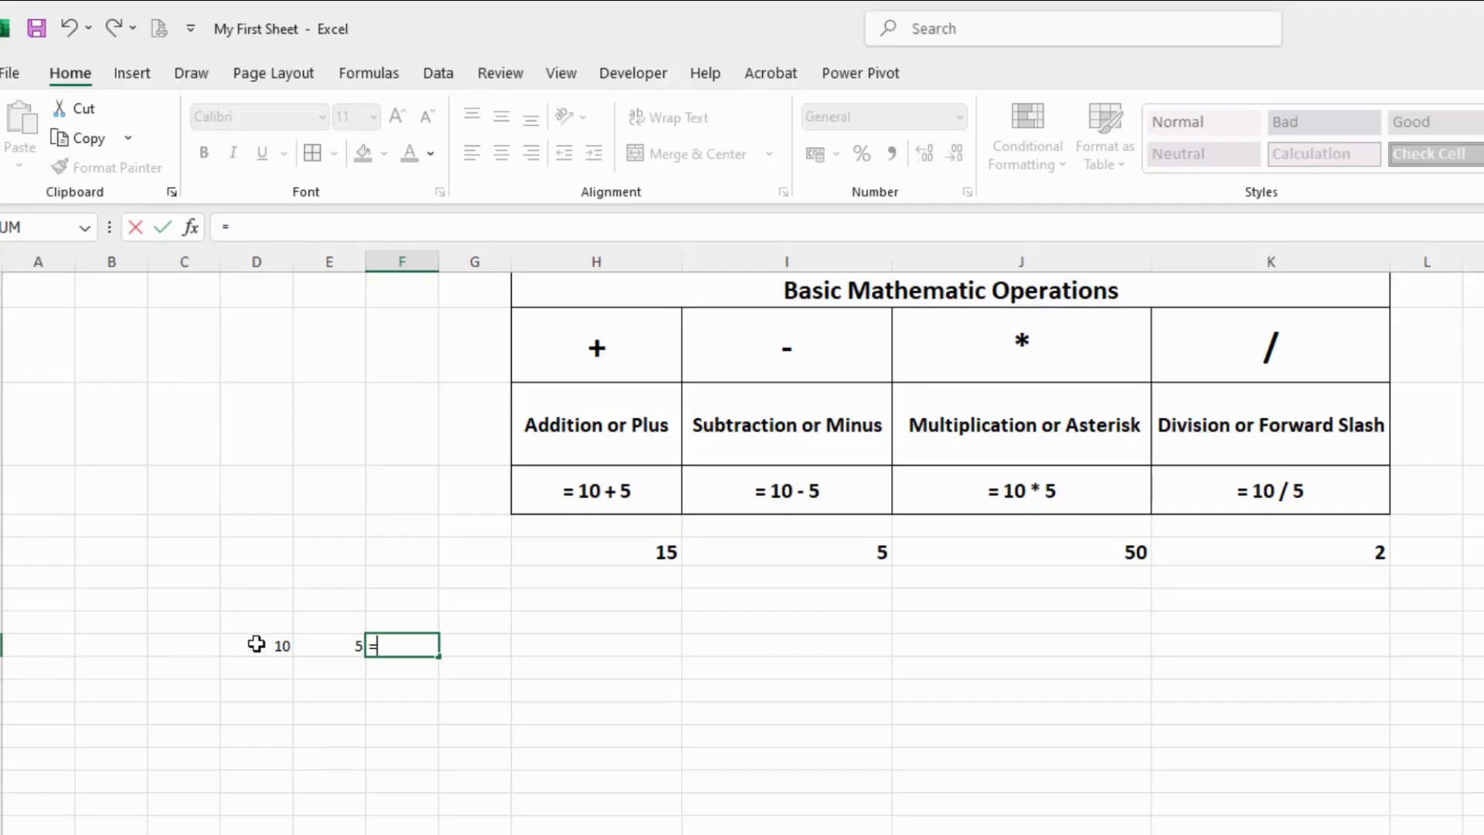
{"action": "left_click", "coordinate": [256, 646]}
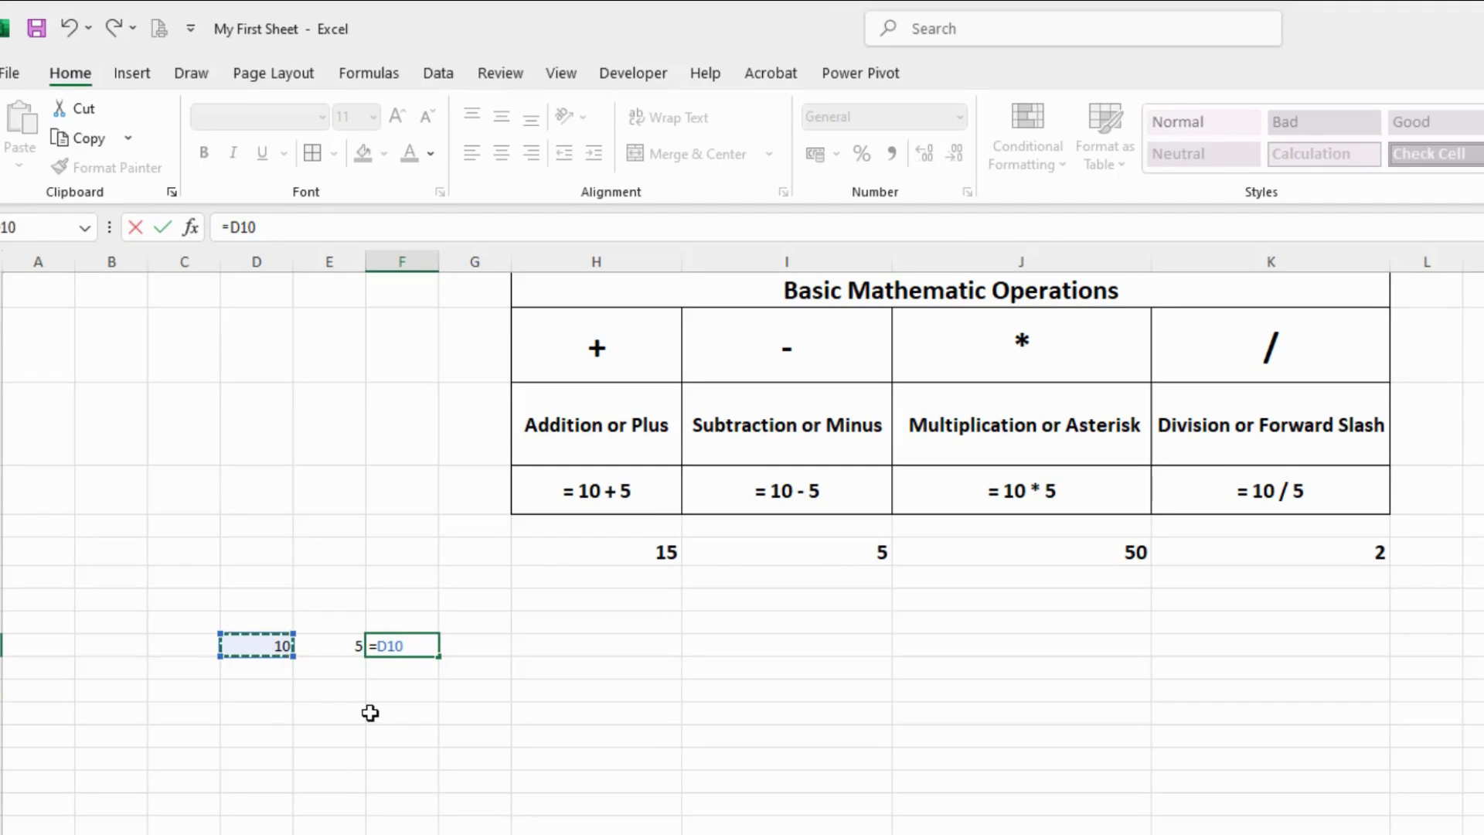
{"action": "type", "text": "+"}
{"action": "left_click", "coordinate": [338, 647]}
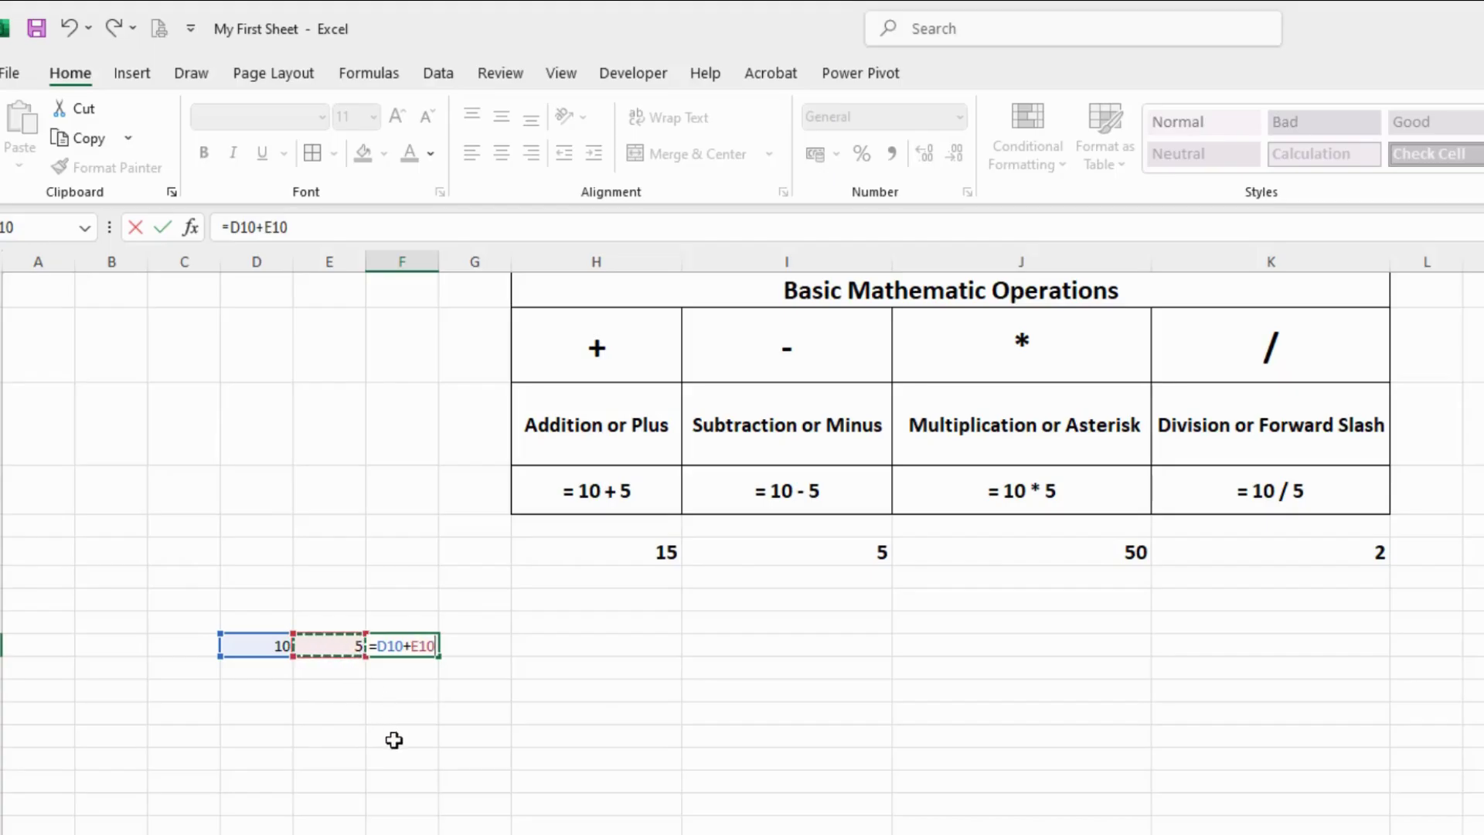
{"action": "key", "text": "Return"}
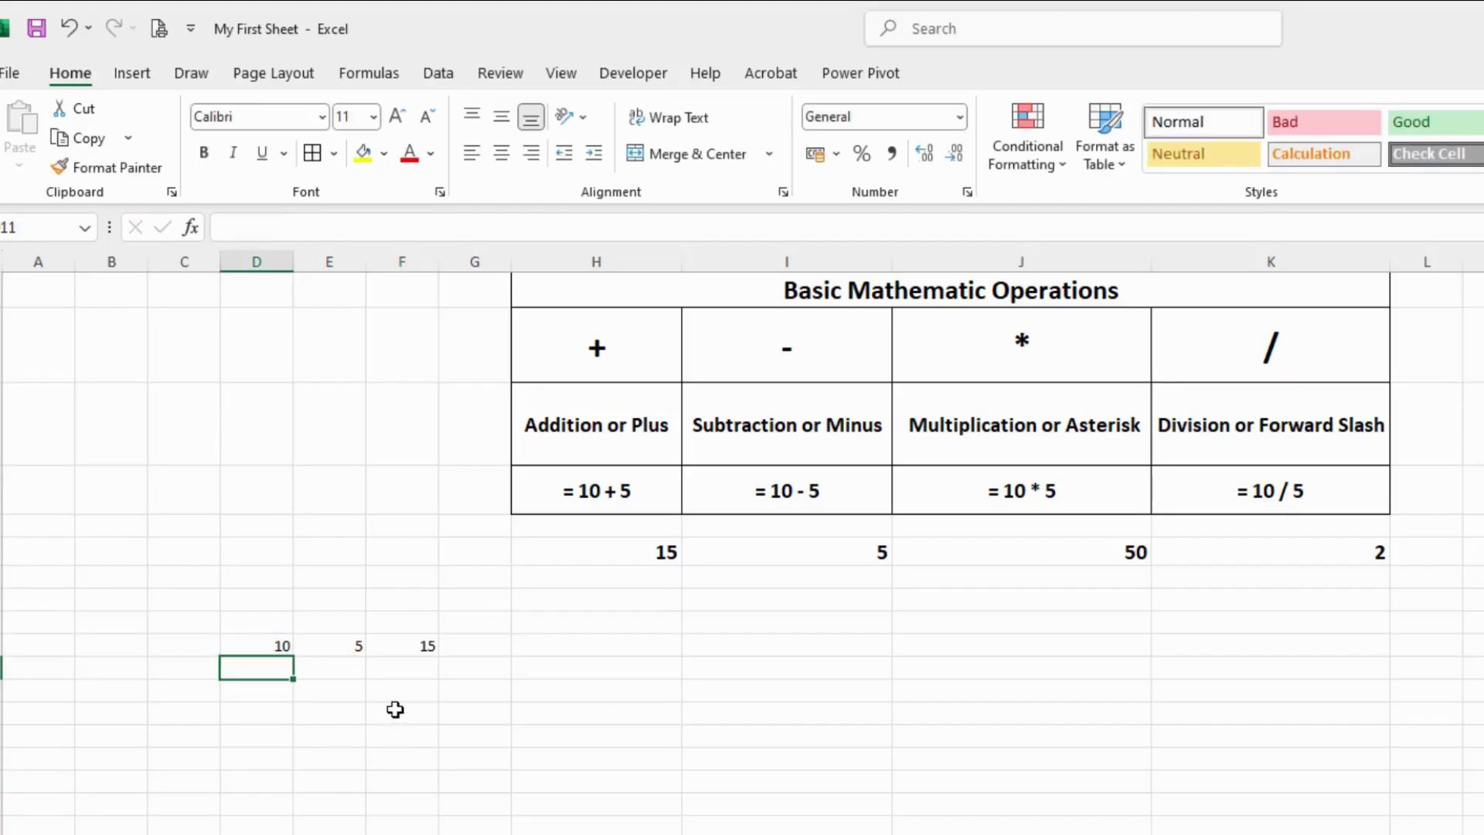
{"action": "left_click", "coordinate": [415, 641]}
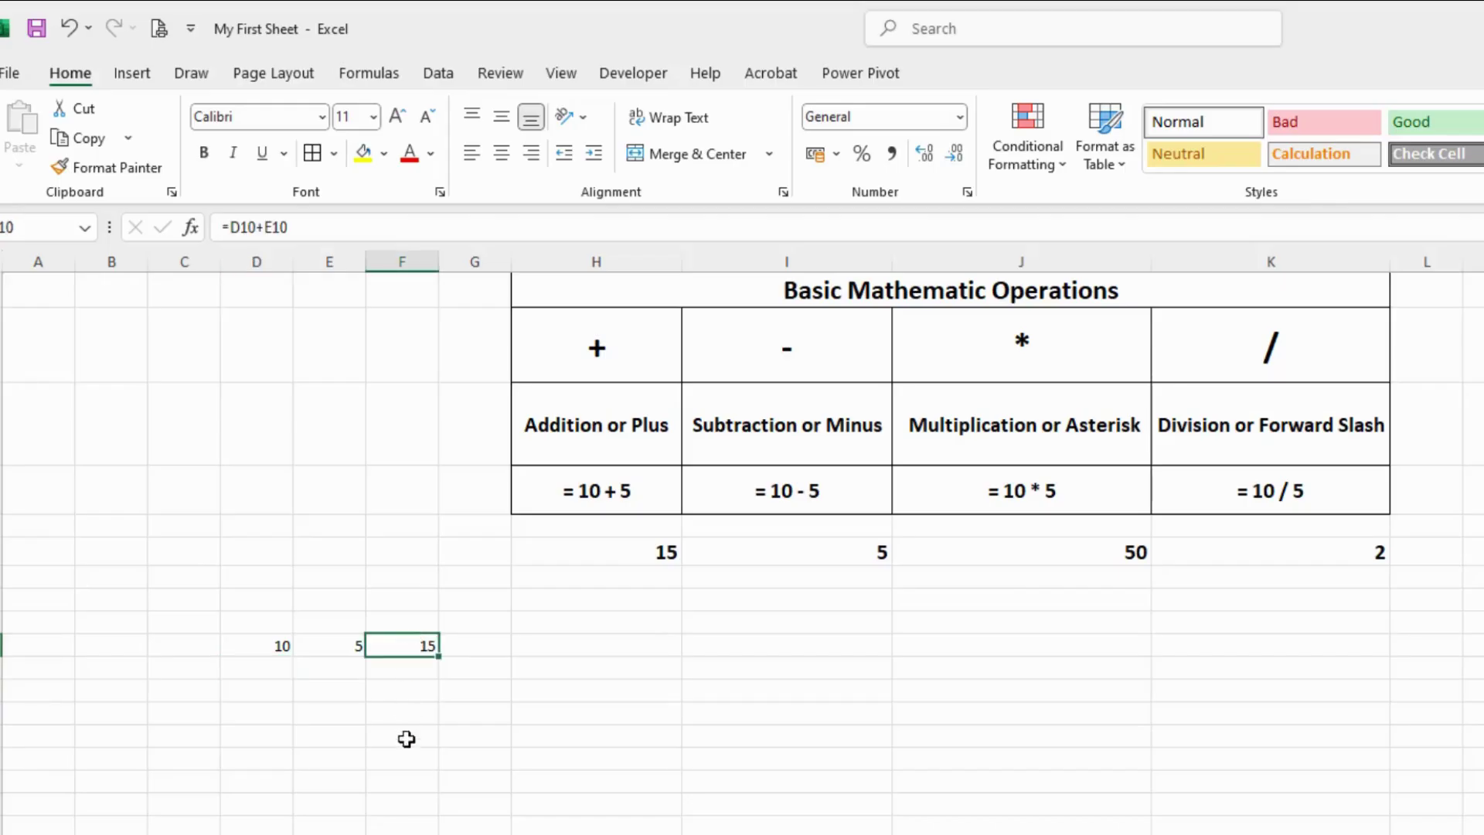